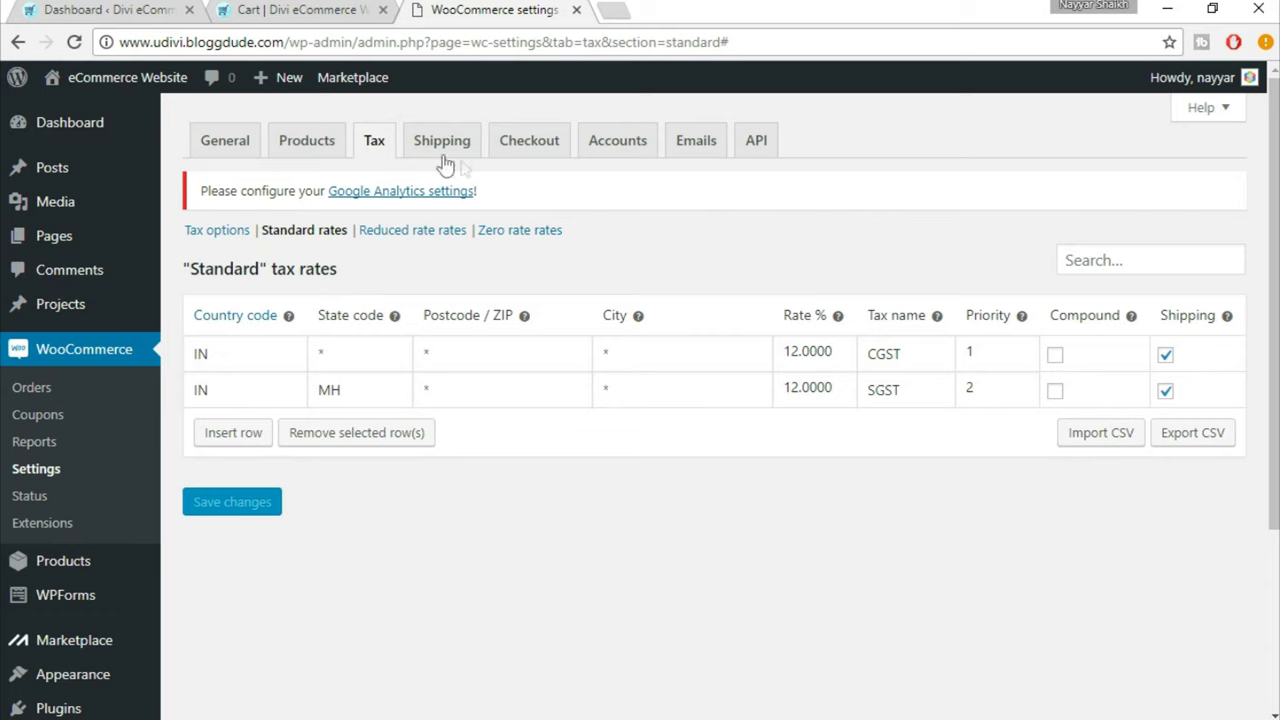
Create a new shipping zone in the shipping settings, naming it India and choosing India as its region
{"action": "left_click", "coordinate": [437, 150]}
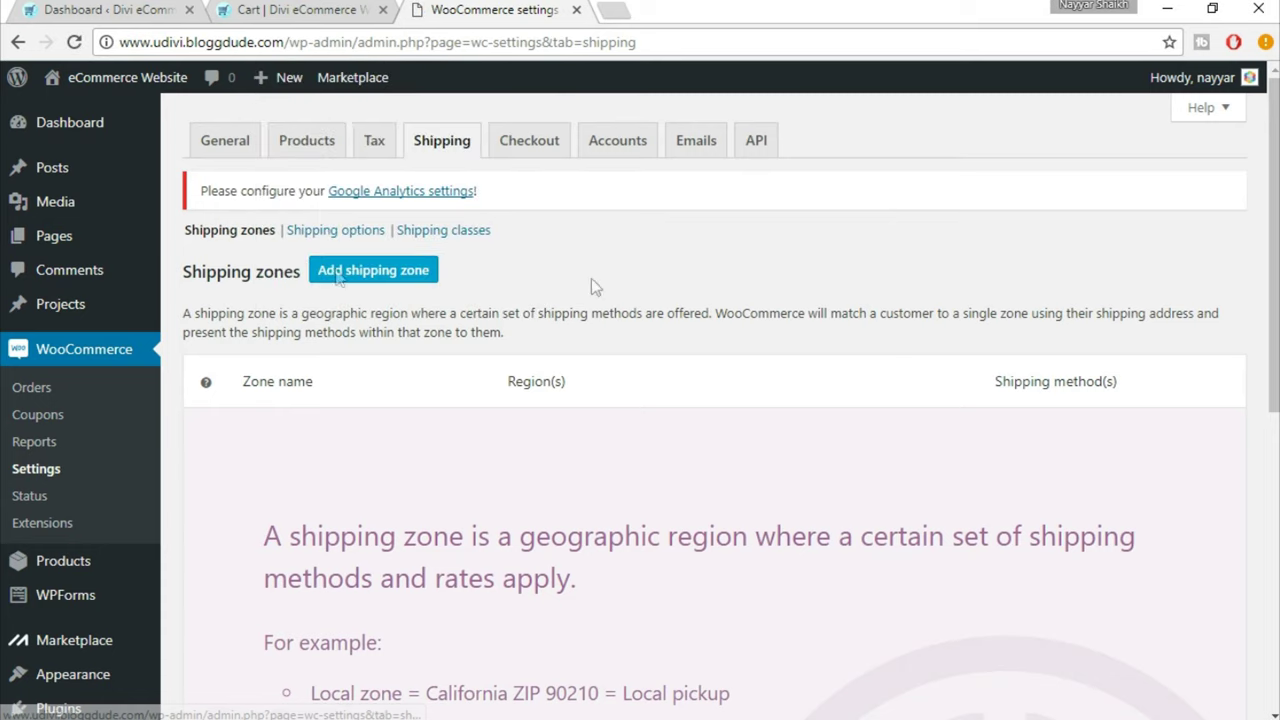
{"action": "left_click", "coordinate": [390, 276]}
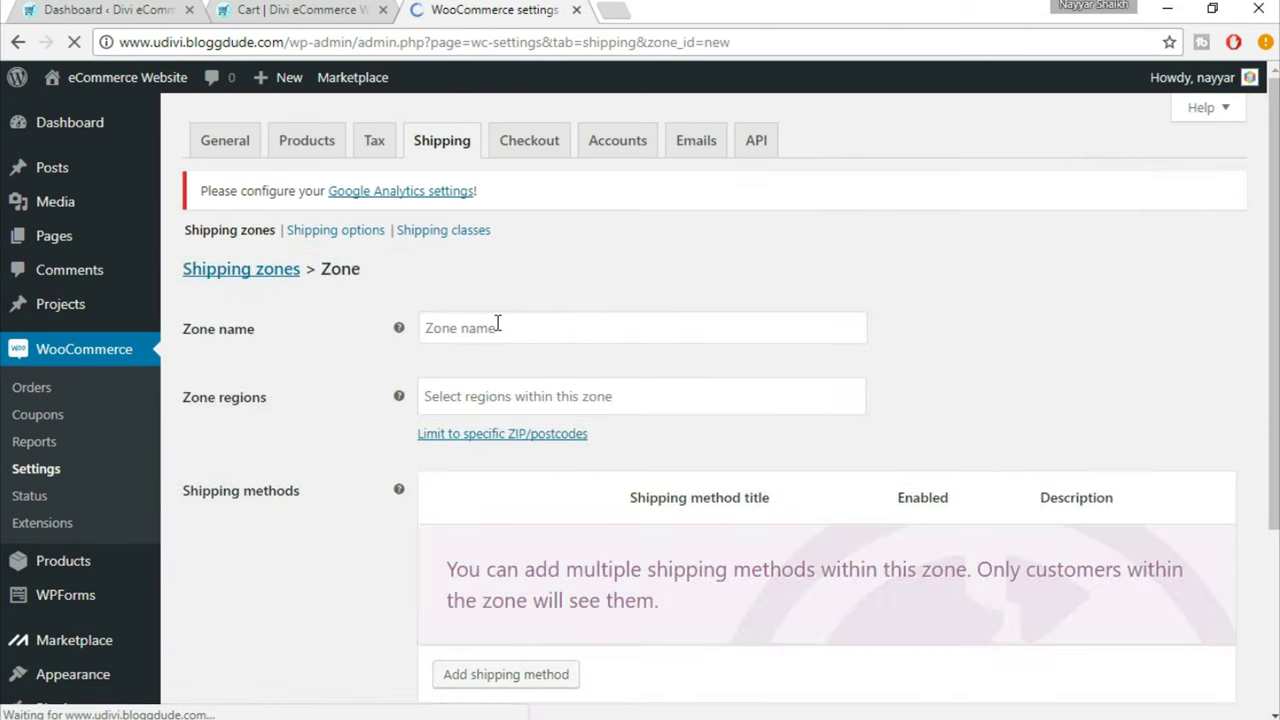
{"action": "left_click", "coordinate": [497, 324]}
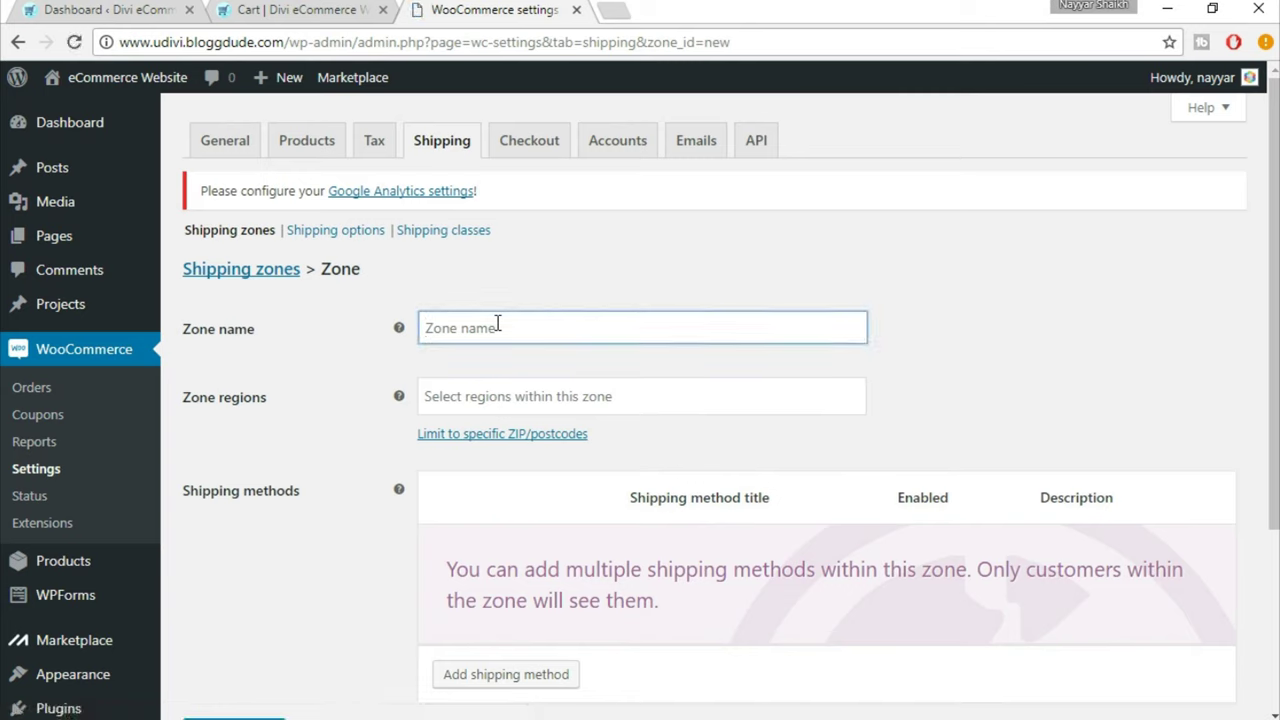
{"action": "type", "text": "IN"}
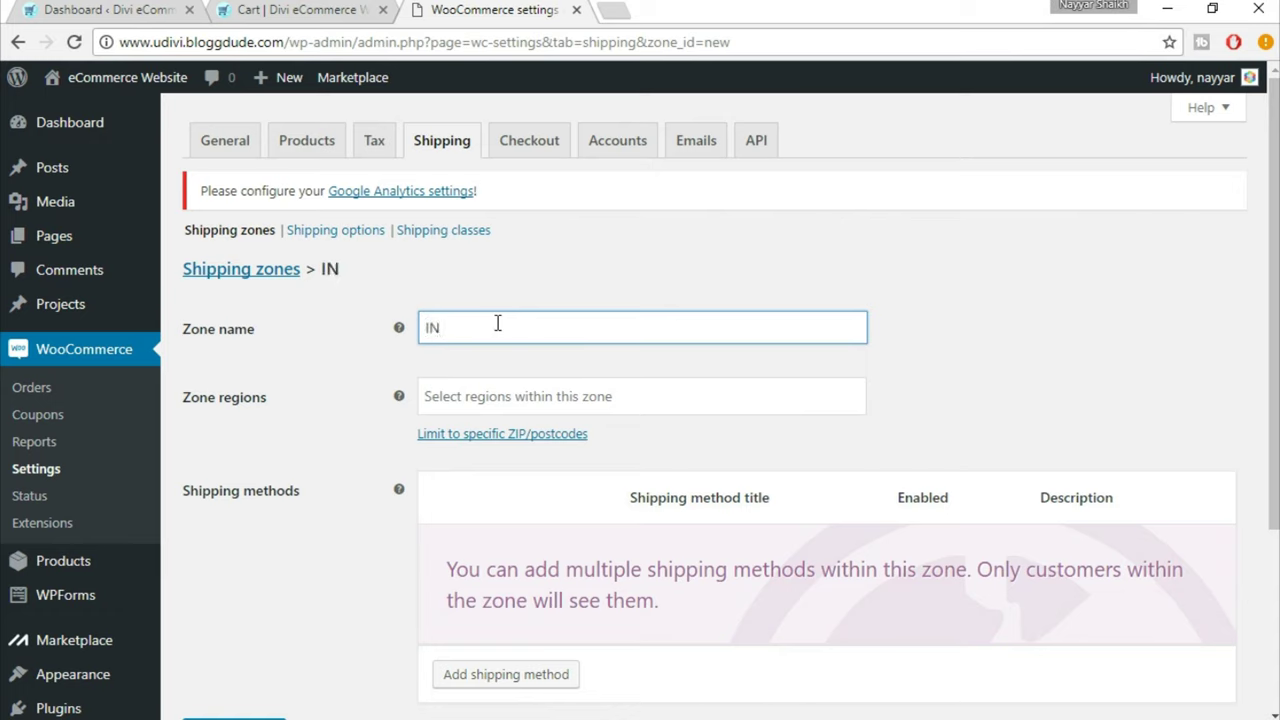
{"action": "key", "text": "BackSpace"}
{"action": "type", "text": "ndia"}
{"action": "left_click", "coordinate": [508, 396]}
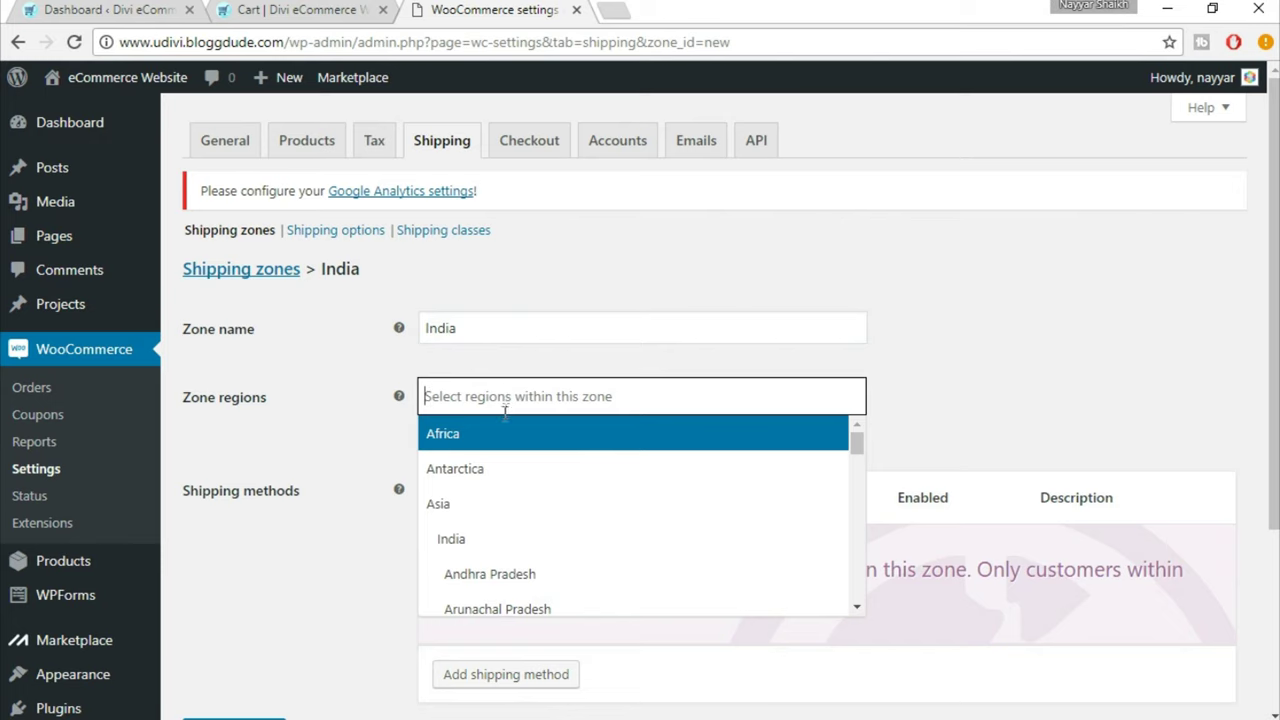
{"action": "left_click", "coordinate": [455, 548]}
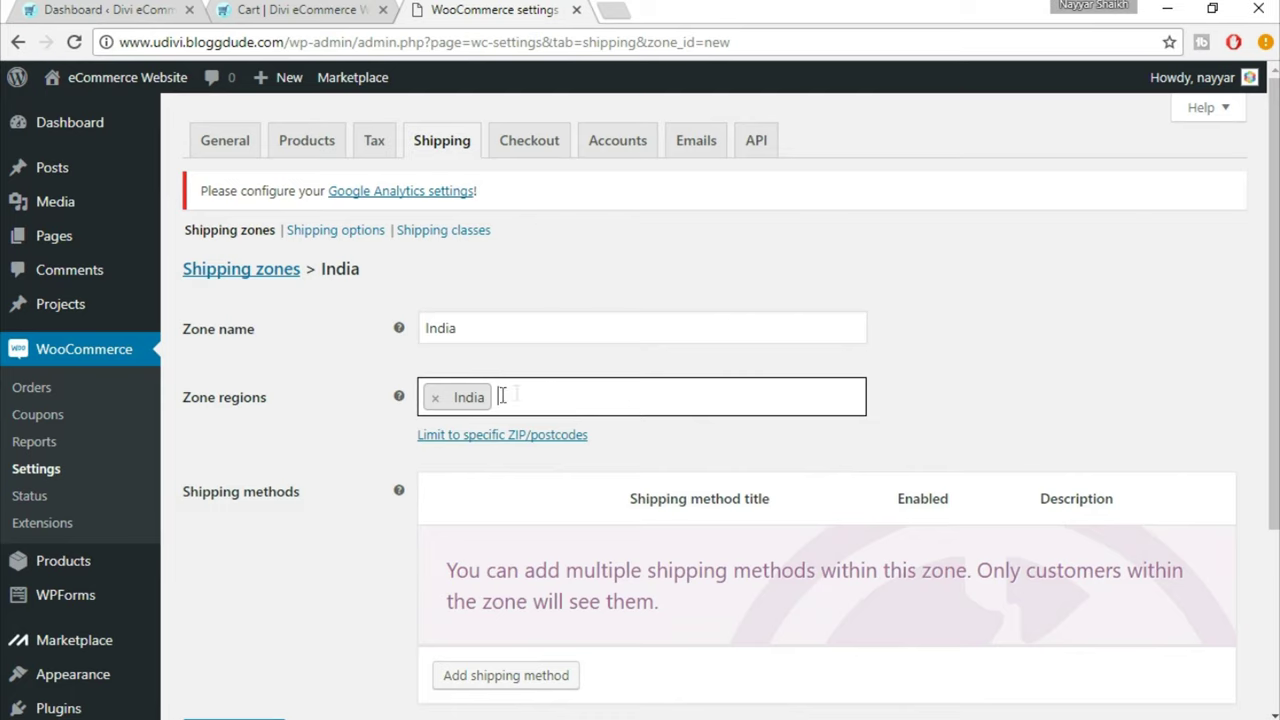
Replace the zone region with Maharashtra, and set it back to India
{"action": "left_click", "coordinate": [435, 398]}
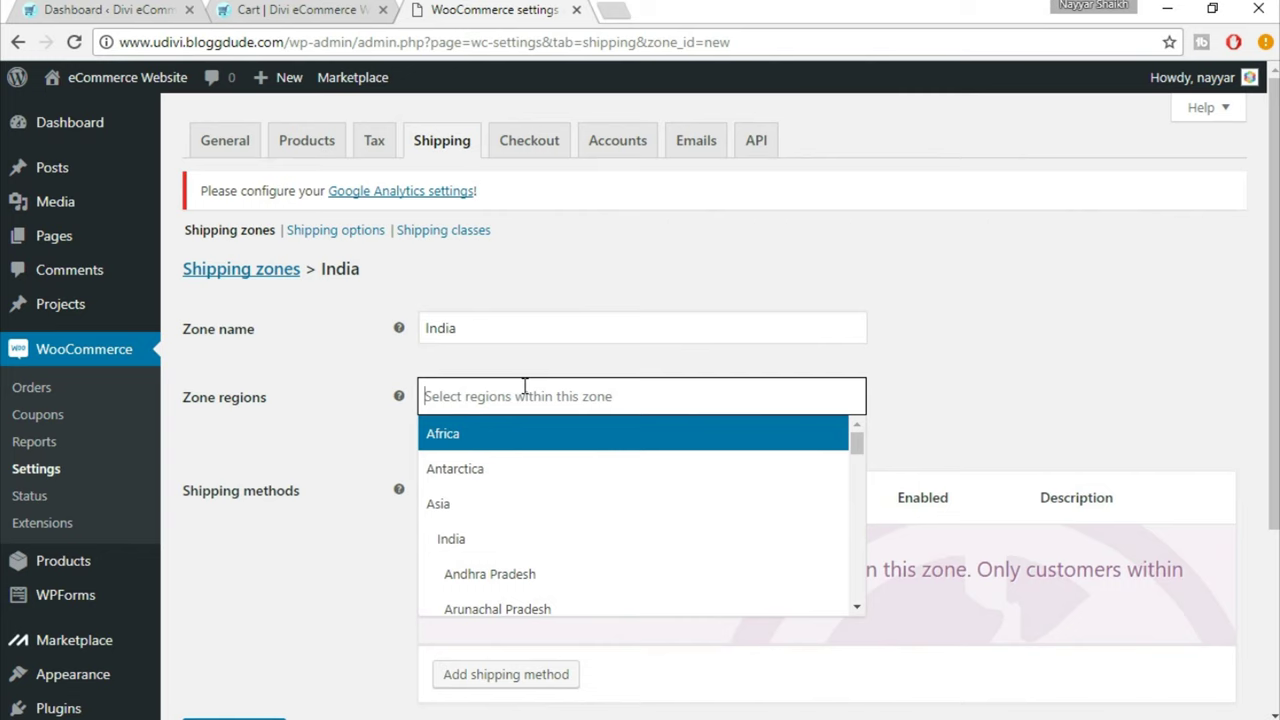
{"action": "type", "text": "maha"}
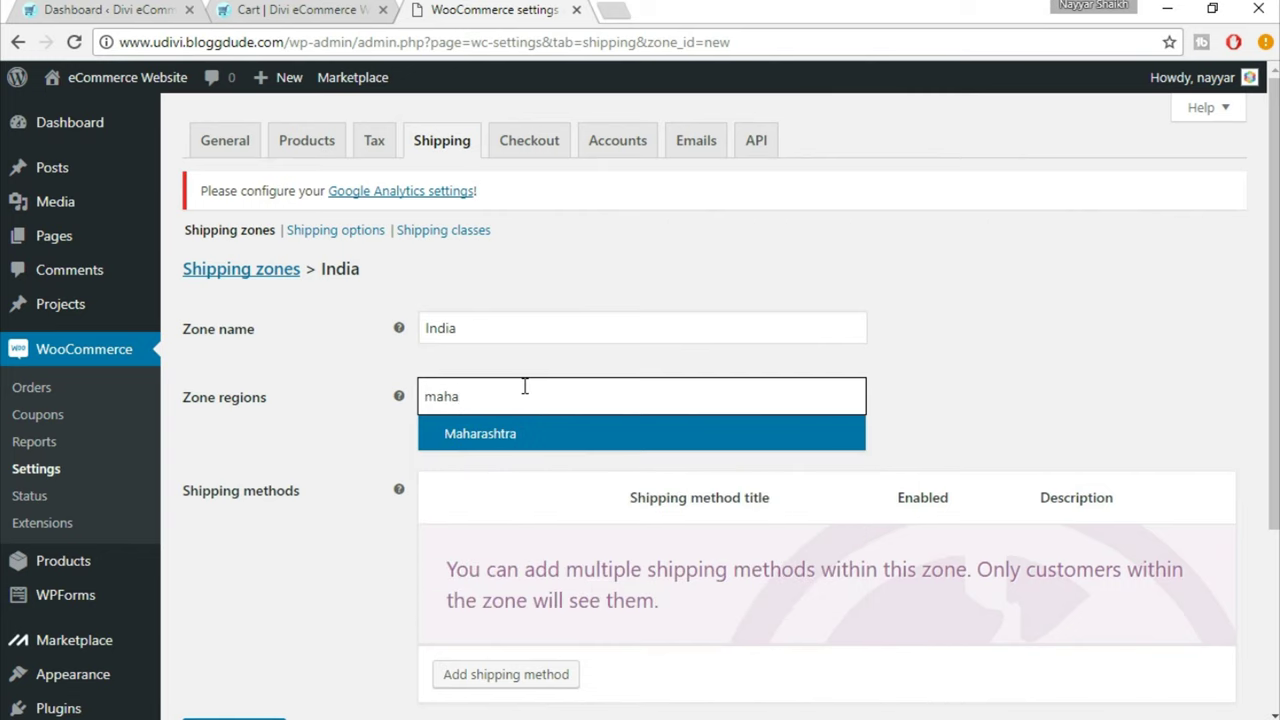
{"action": "left_click", "coordinate": [524, 437]}
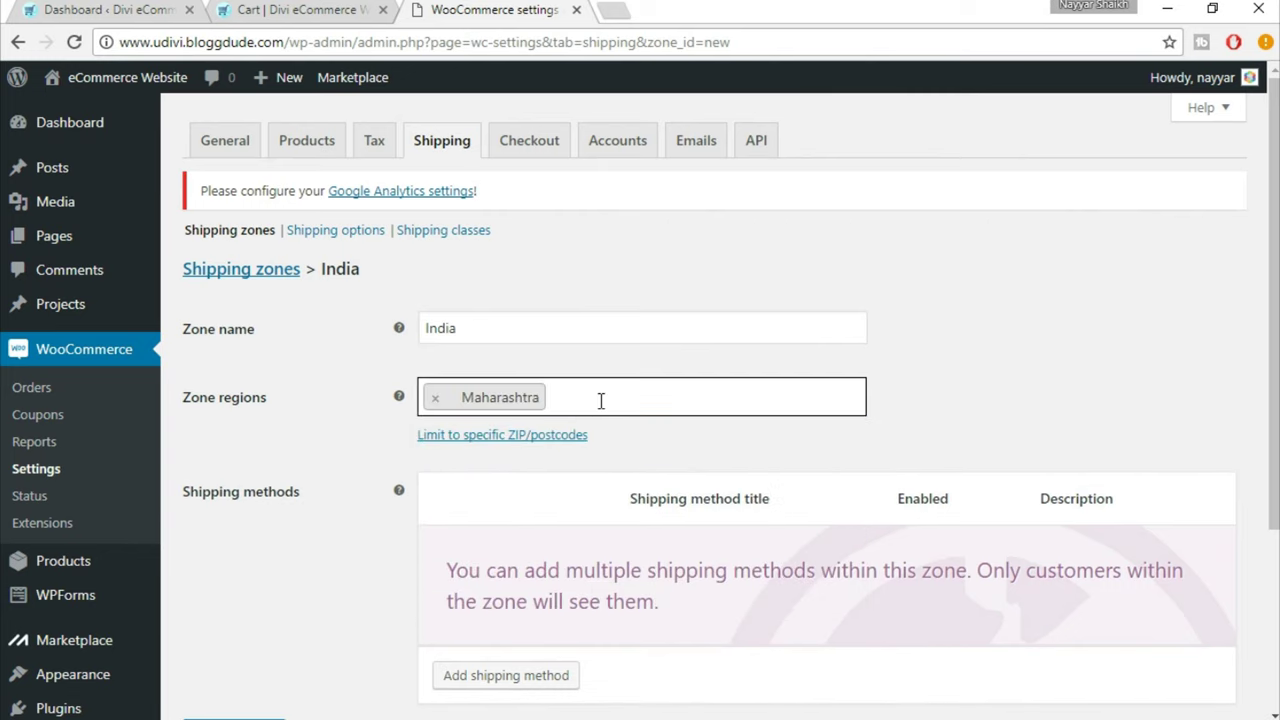
{"action": "left_click", "coordinate": [435, 398]}
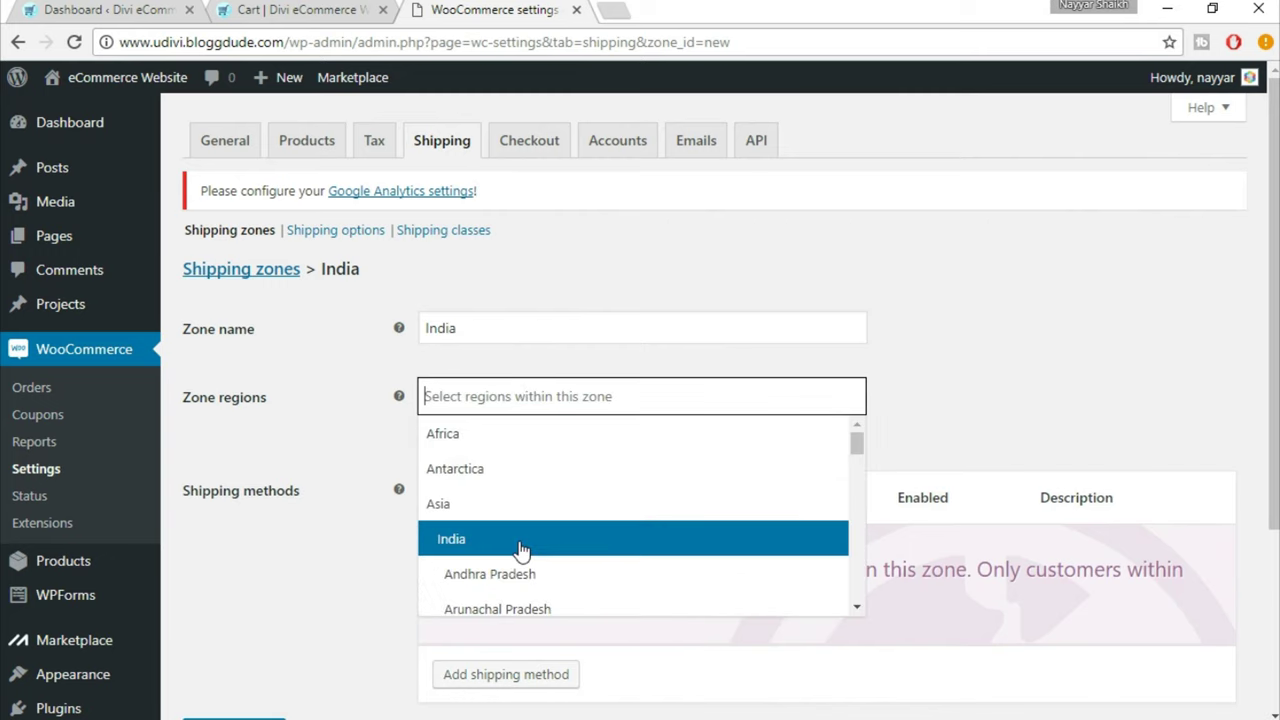
{"action": "left_click", "coordinate": [474, 545]}
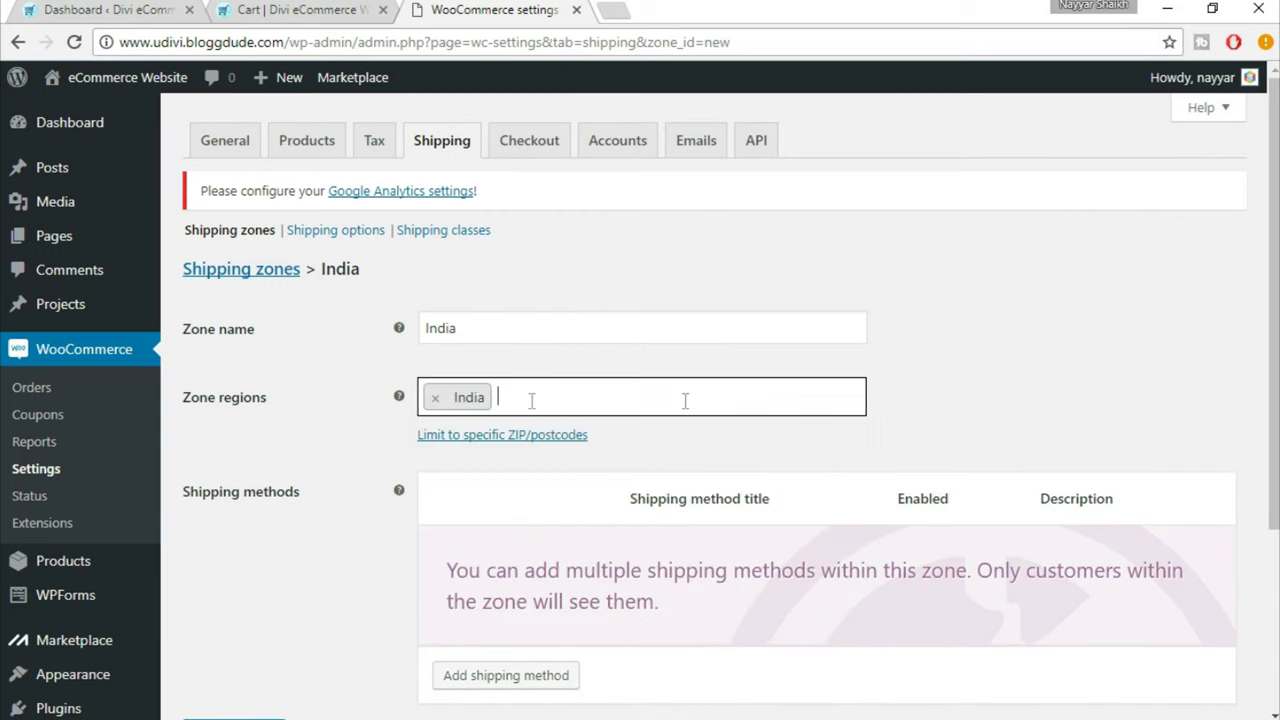
Save the India shipping zone and add a Flat rate shipping method to it
{"action": "scroll", "coordinate": [876, 401], "scroll_direction": "down", "scroll_amount": 1}
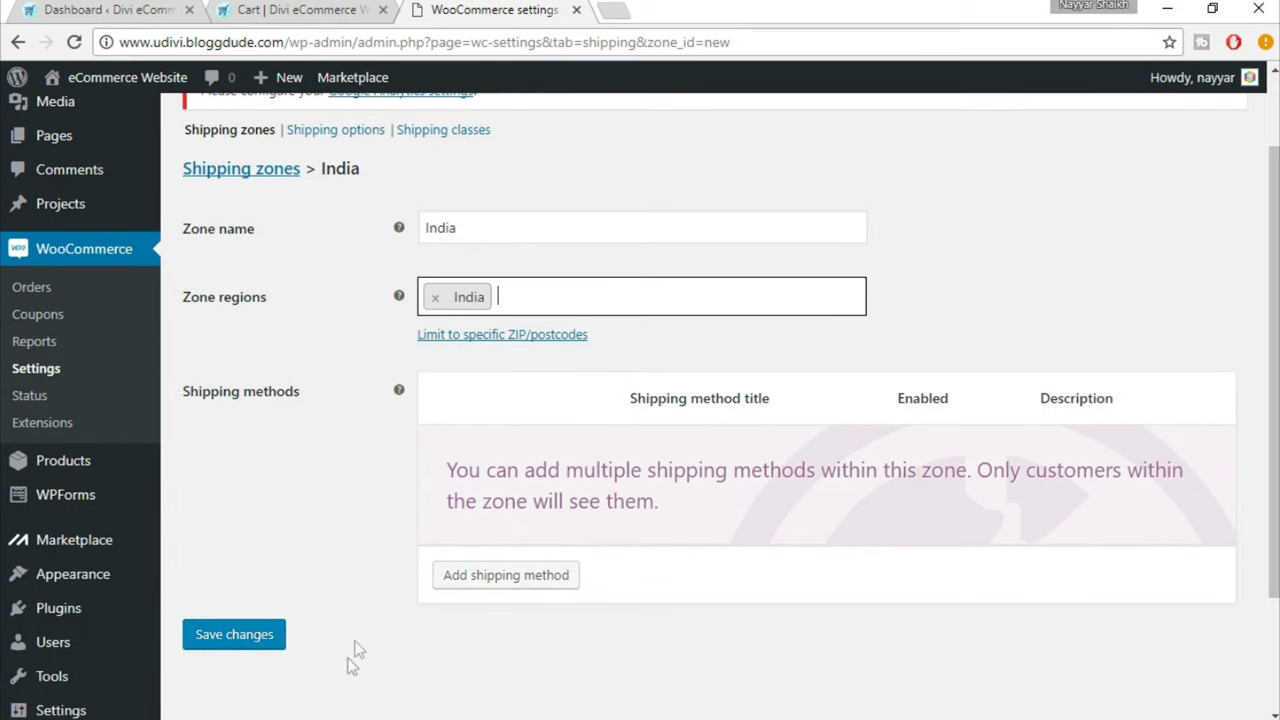
{"action": "left_click", "coordinate": [272, 645]}
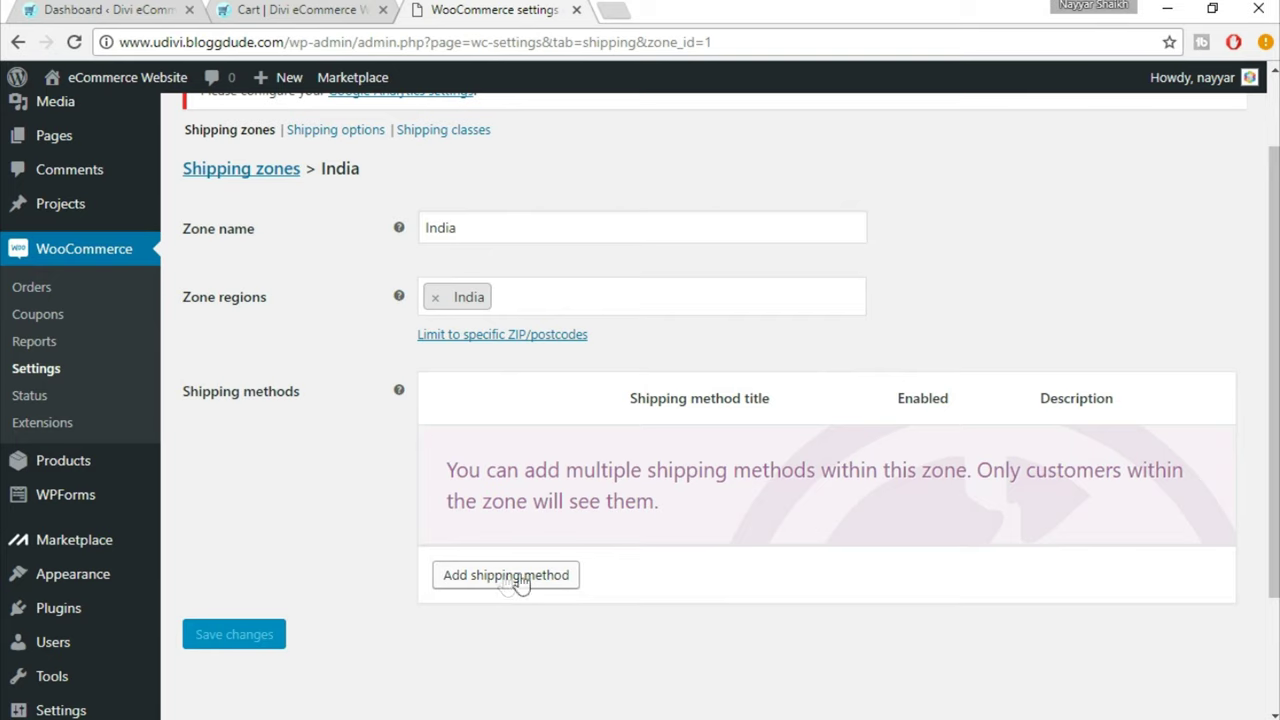
{"action": "left_click", "coordinate": [517, 575]}
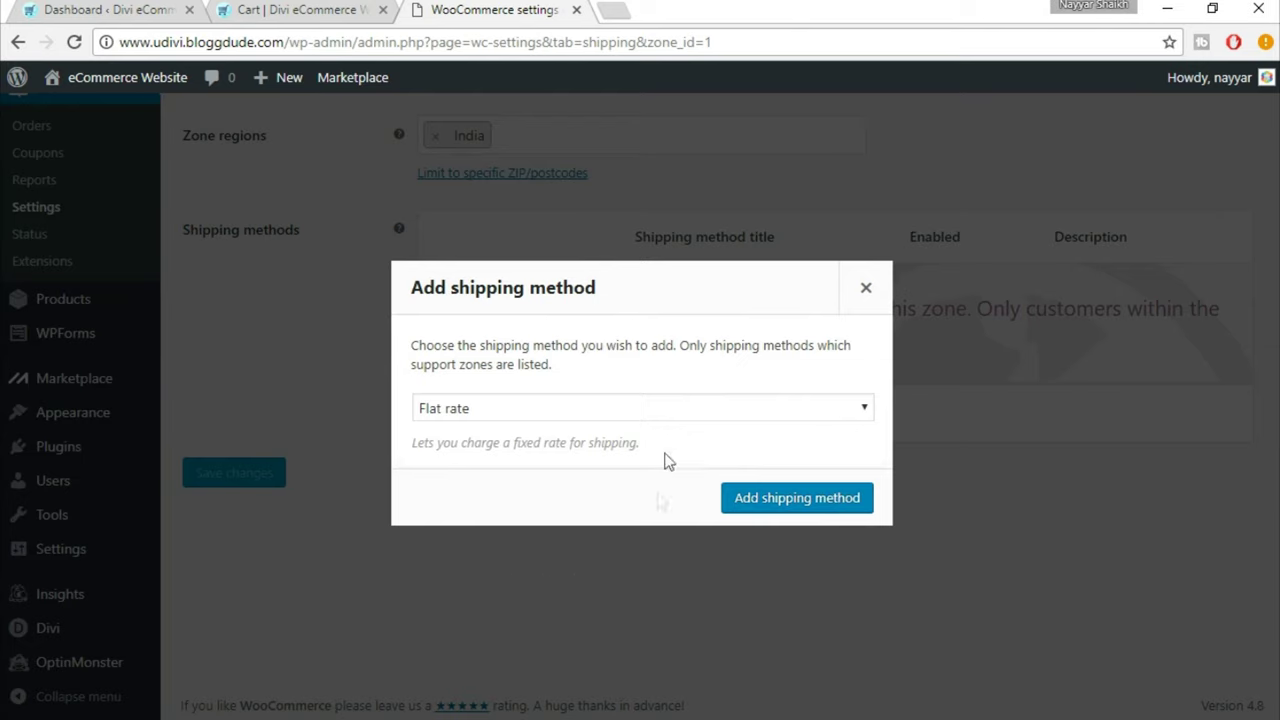
{"action": "left_click", "coordinate": [466, 409]}
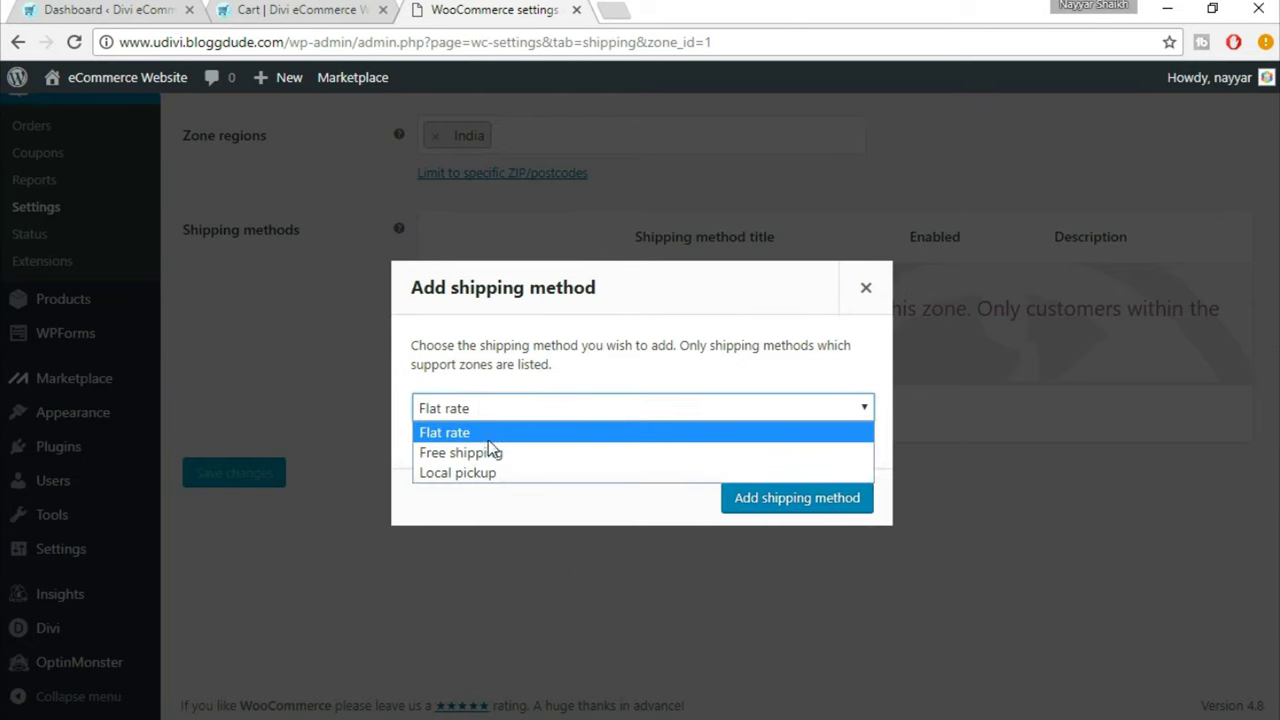
{"action": "left_click", "coordinate": [488, 436]}
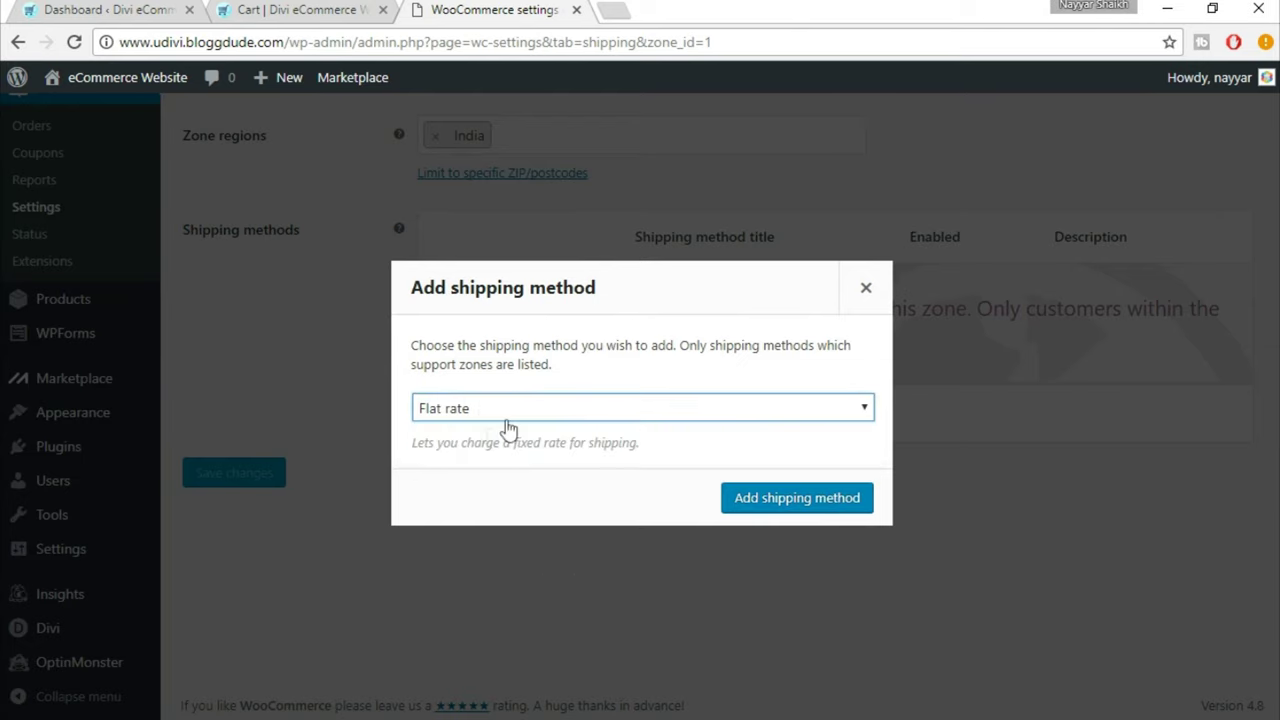
{"action": "left_click", "coordinate": [794, 503]}
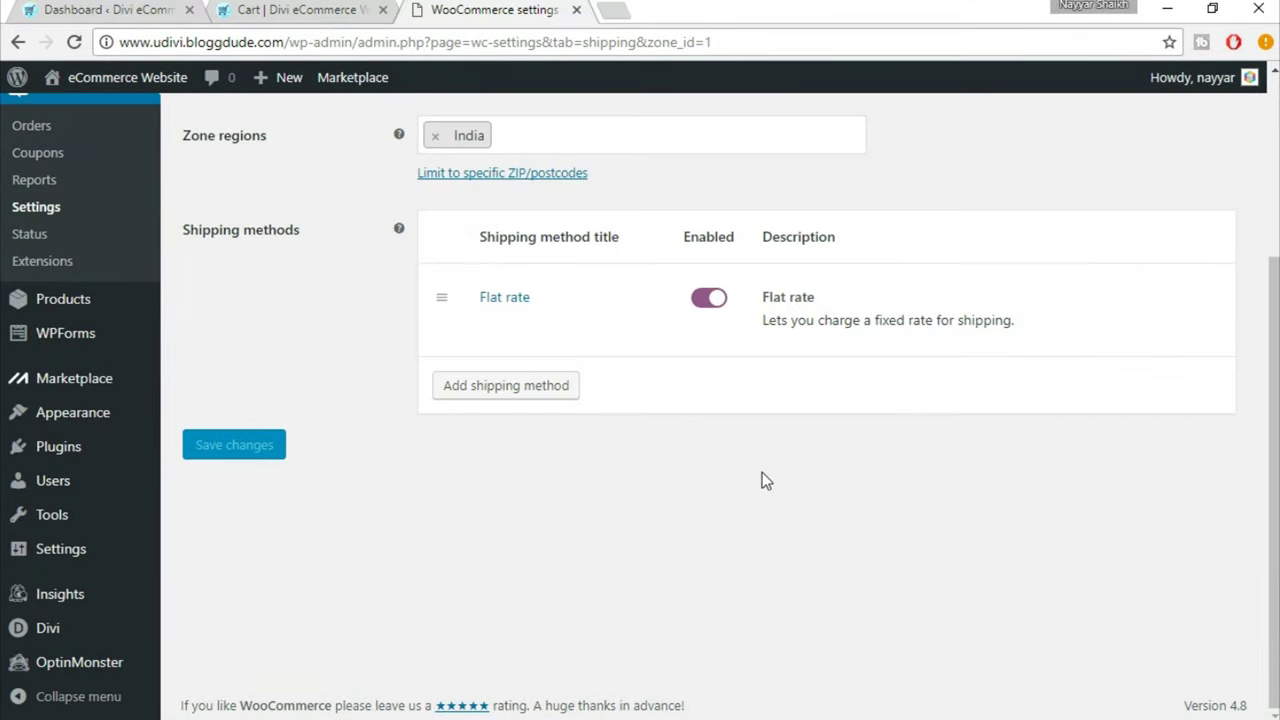
Set the cost of the India zone's Flat rate method to 2 and save its settings
{"action": "scroll", "coordinate": [727, 390], "scroll_direction": "up", "scroll_amount": 2}
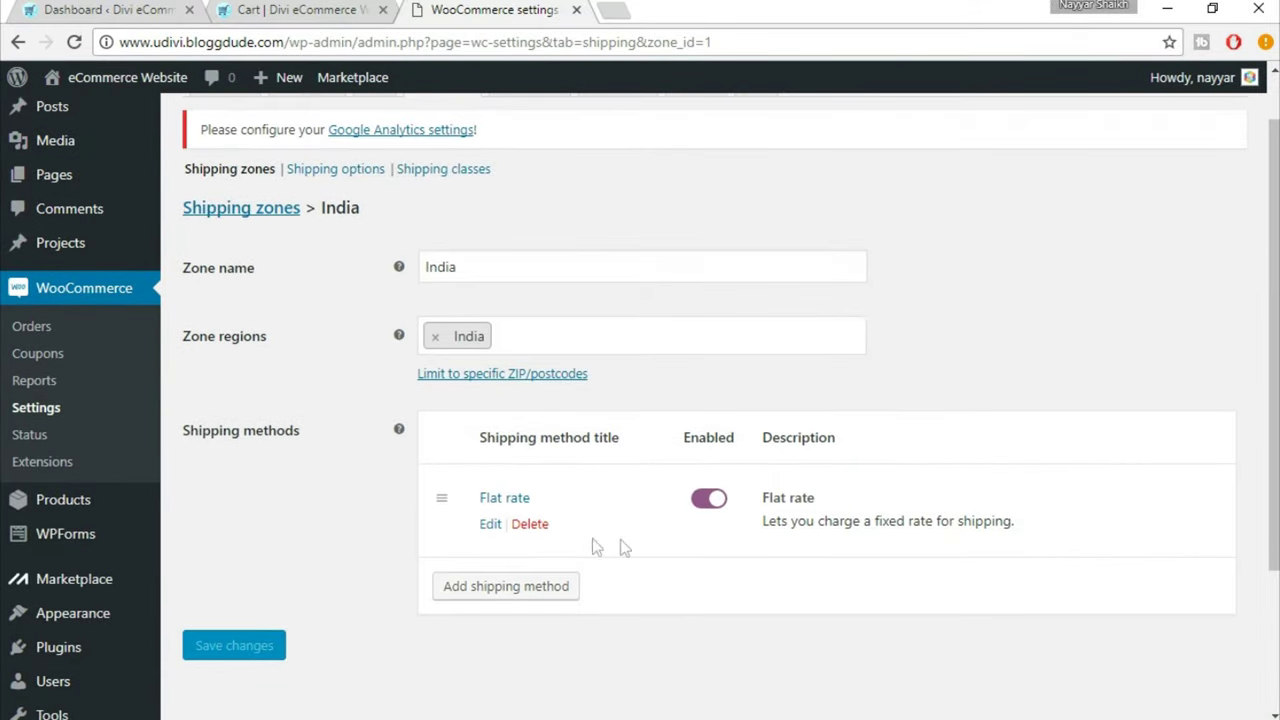
{"action": "left_click", "coordinate": [490, 527]}
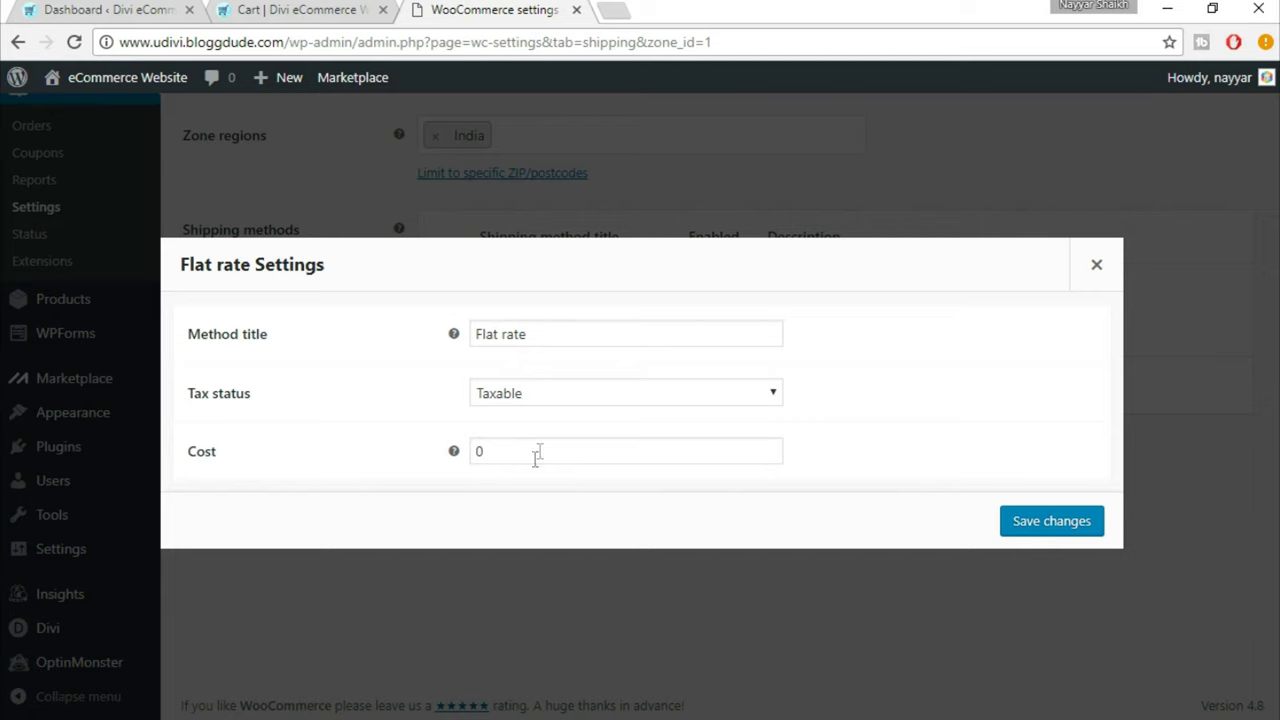
{"action": "double_click", "coordinate": [476, 452]}
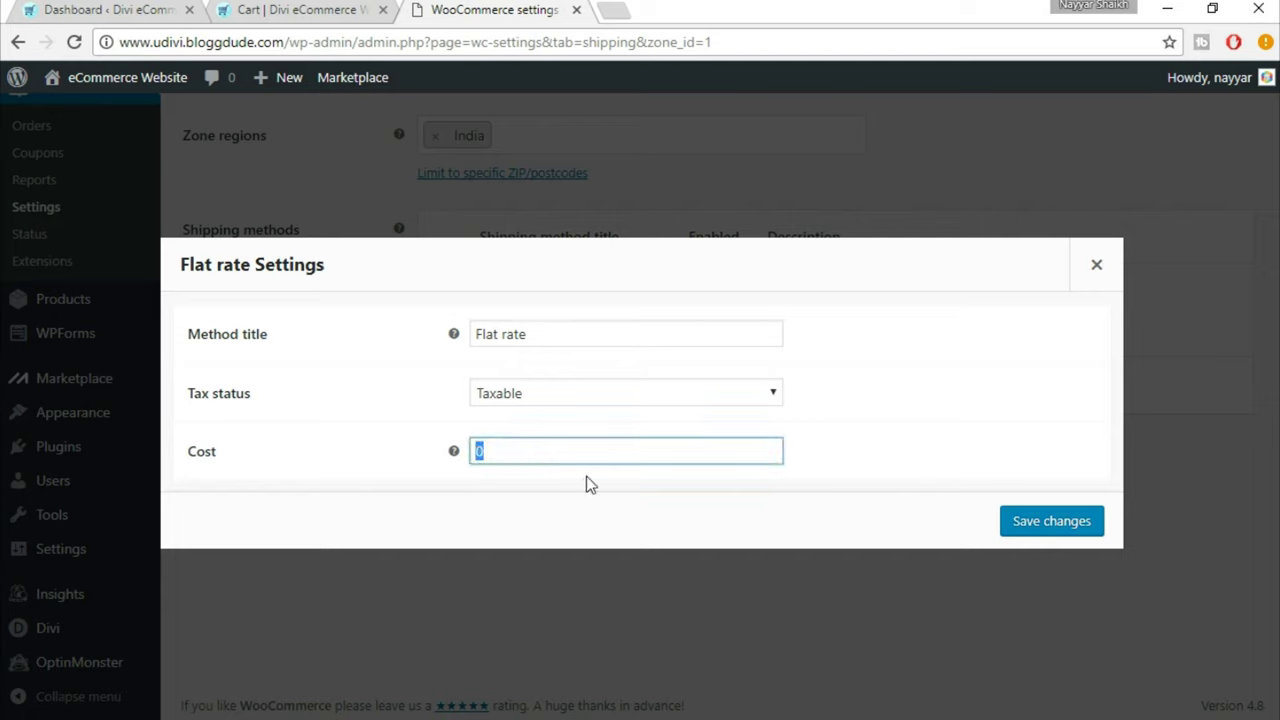
{"action": "type", "text": "2"}
{"action": "left_click", "coordinate": [1052, 532]}
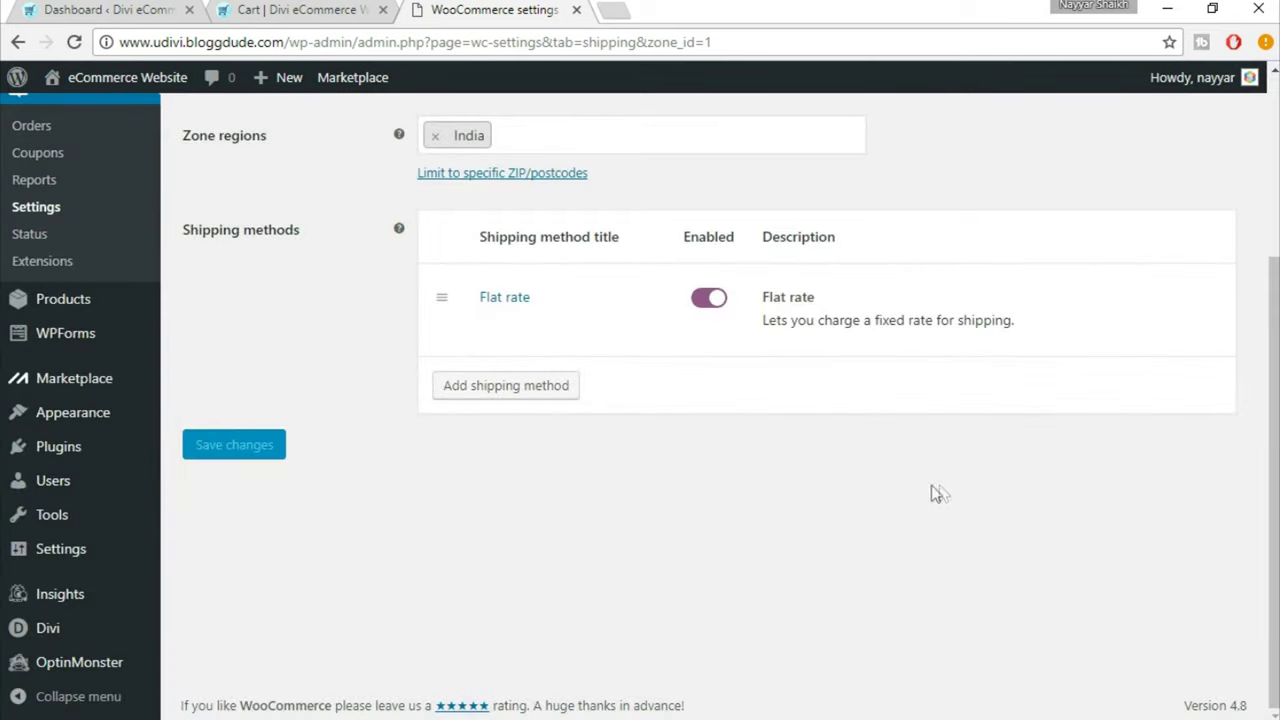
Open the general shipping options of the store
{"action": "scroll", "coordinate": [931, 490], "scroll_direction": "up", "scroll_amount": 2}
{"action": "scroll", "coordinate": [931, 494], "scroll_direction": "up", "scroll_amount": 2}
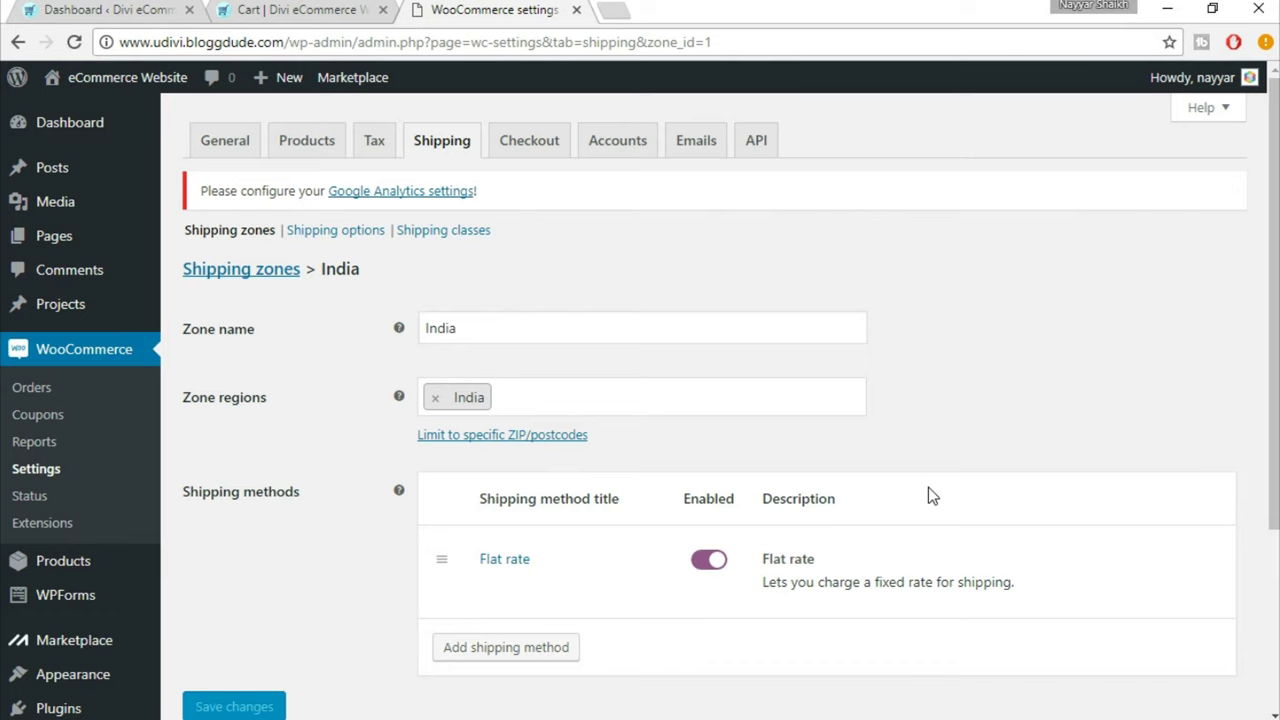
{"action": "left_click", "coordinate": [360, 232]}
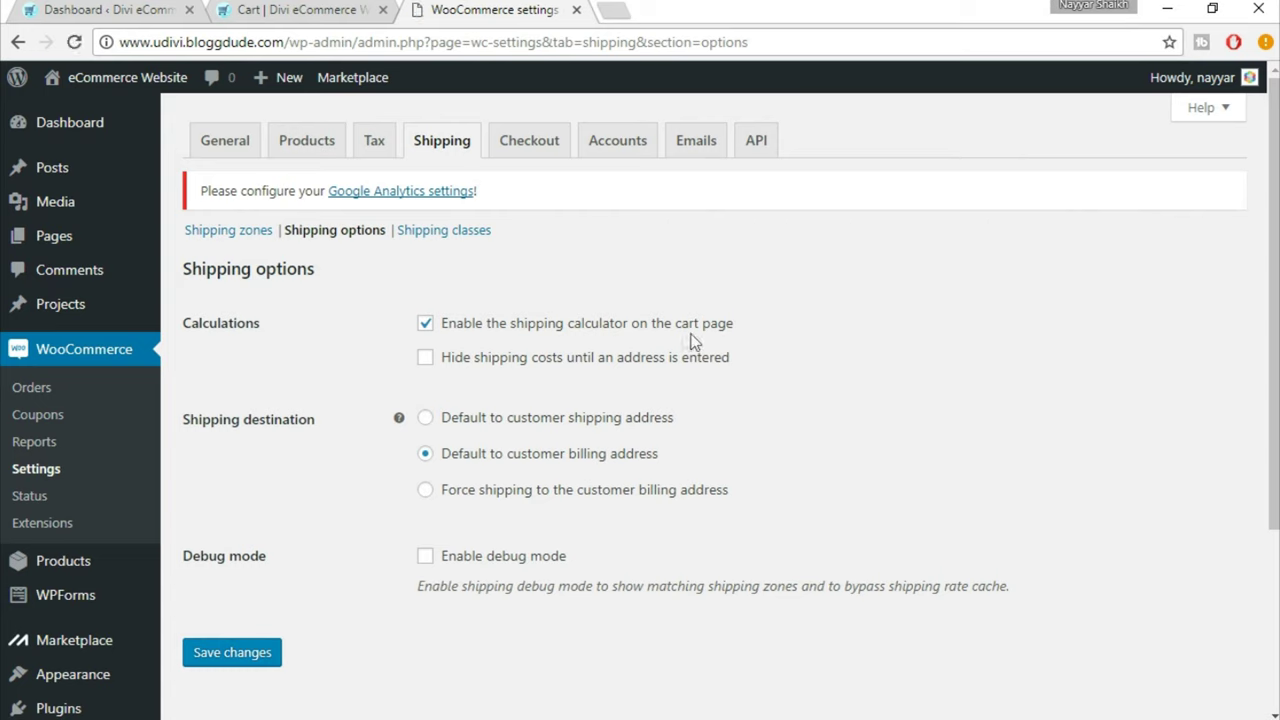
Examine the shipping calculator on the store's cart page and update the totals for India, Maharashtra
{"action": "left_click", "coordinate": [335, 10]}
{"action": "scroll", "coordinate": [978, 235], "scroll_direction": "down", "scroll_amount": 2}
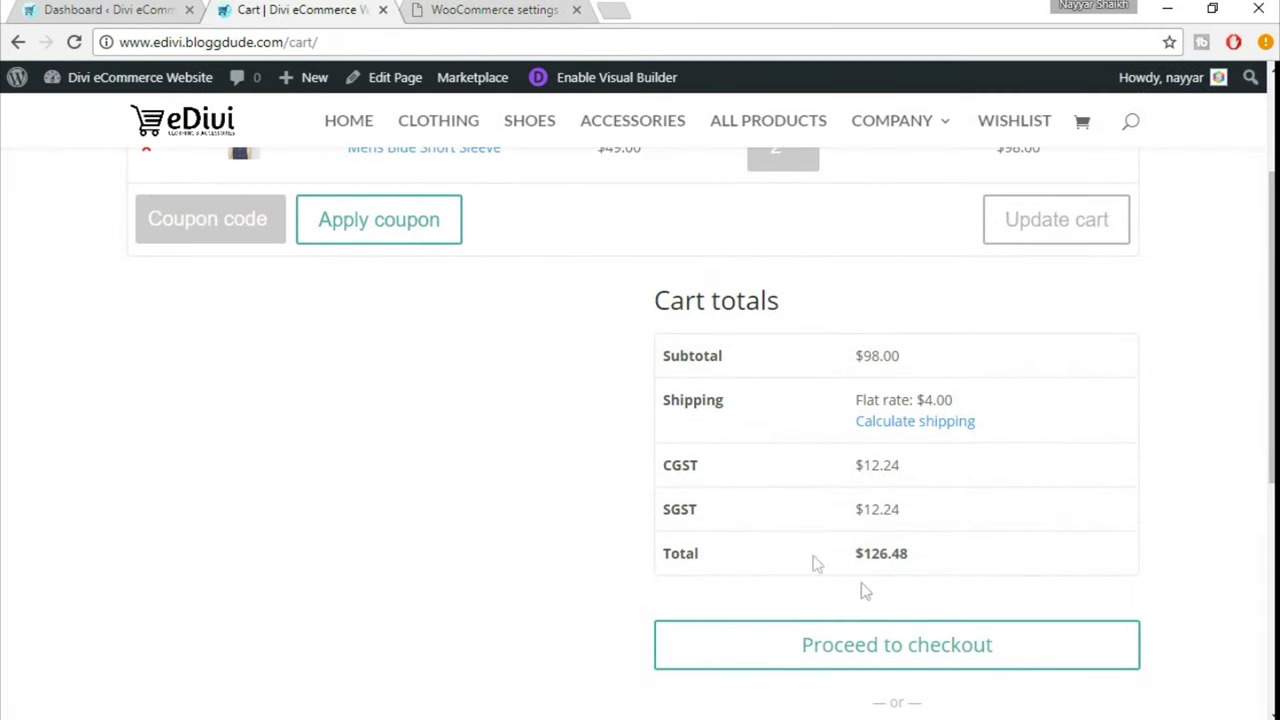
{"action": "left_click", "coordinate": [914, 428]}
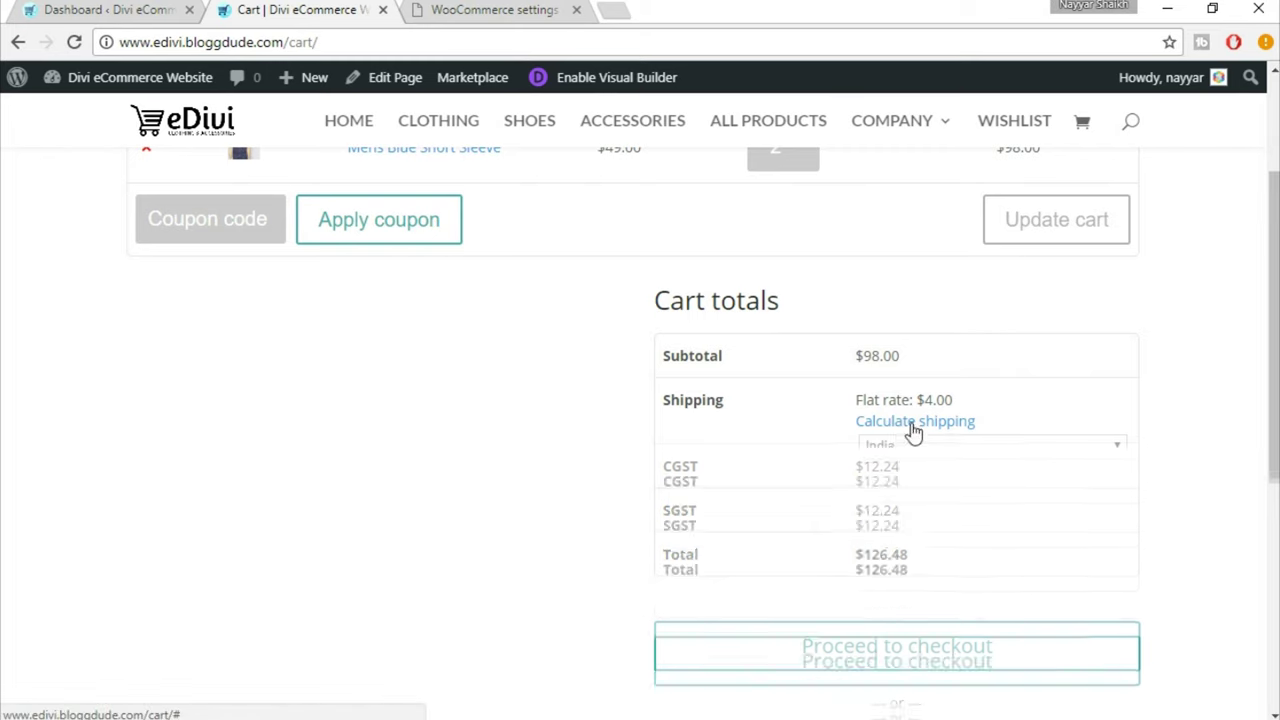
{"action": "scroll", "coordinate": [990, 450], "scroll_direction": "down", "scroll_amount": 1}
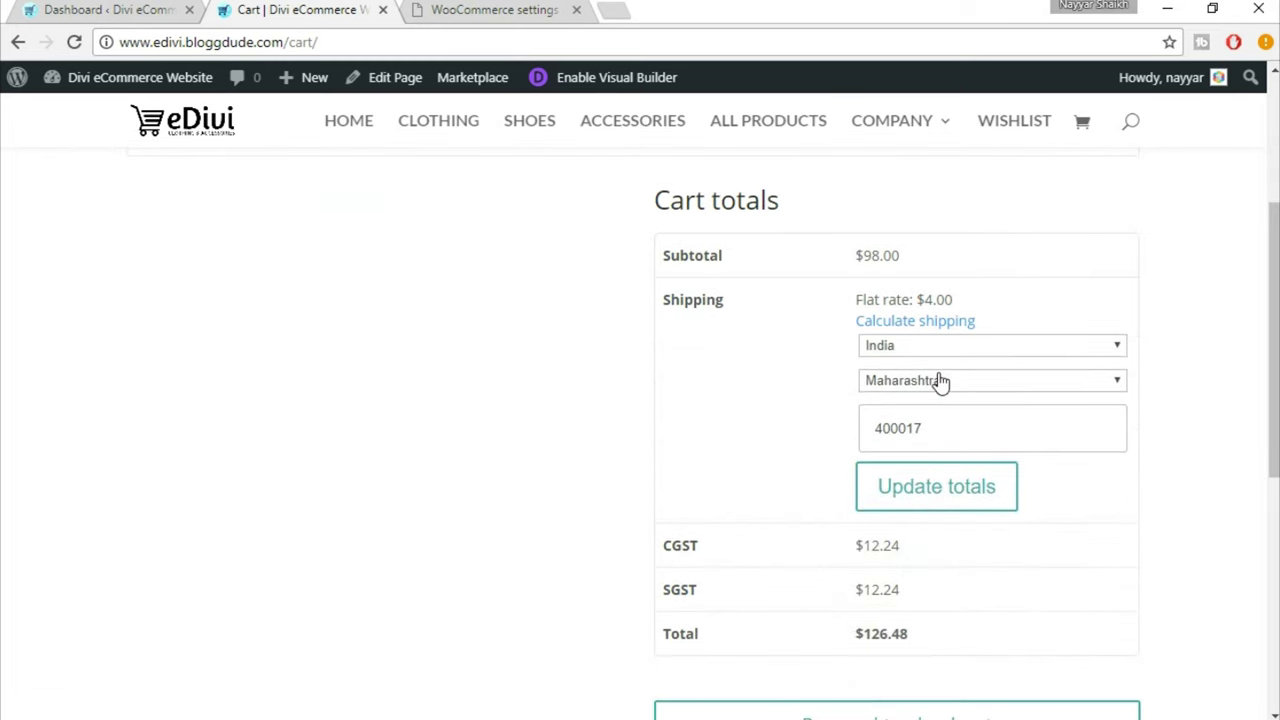
{"action": "left_click", "coordinate": [948, 508]}
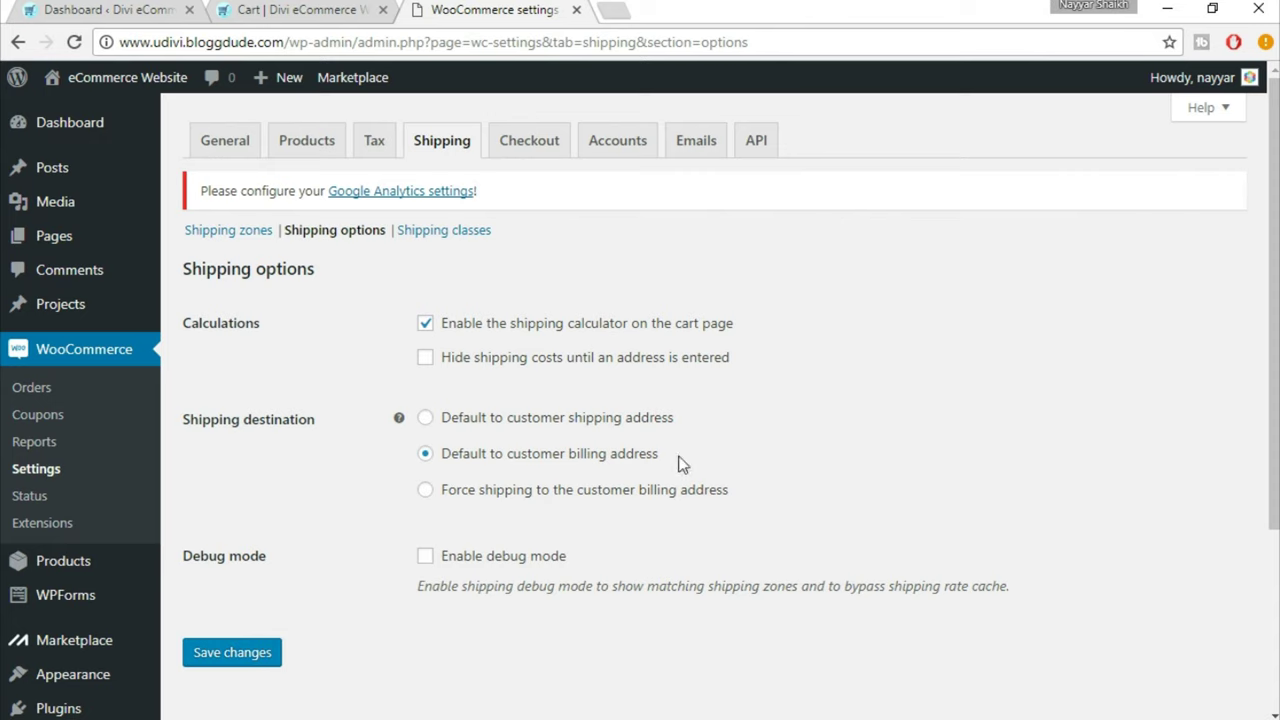
Make the shipping destination default to the customer shipping address and save the shipping options
{"action": "left_click", "coordinate": [553, 427]}
{"action": "scroll", "coordinate": [437, 580], "scroll_direction": "down", "scroll_amount": 1}
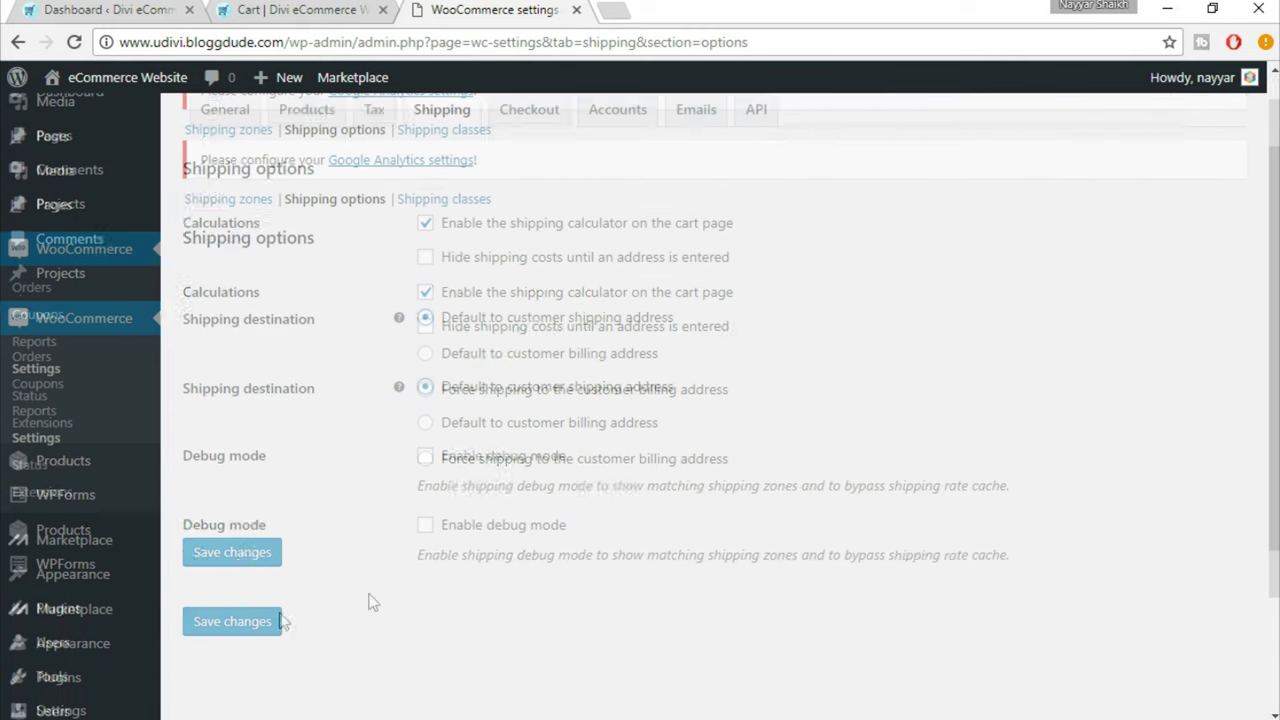
{"action": "left_click", "coordinate": [242, 550]}
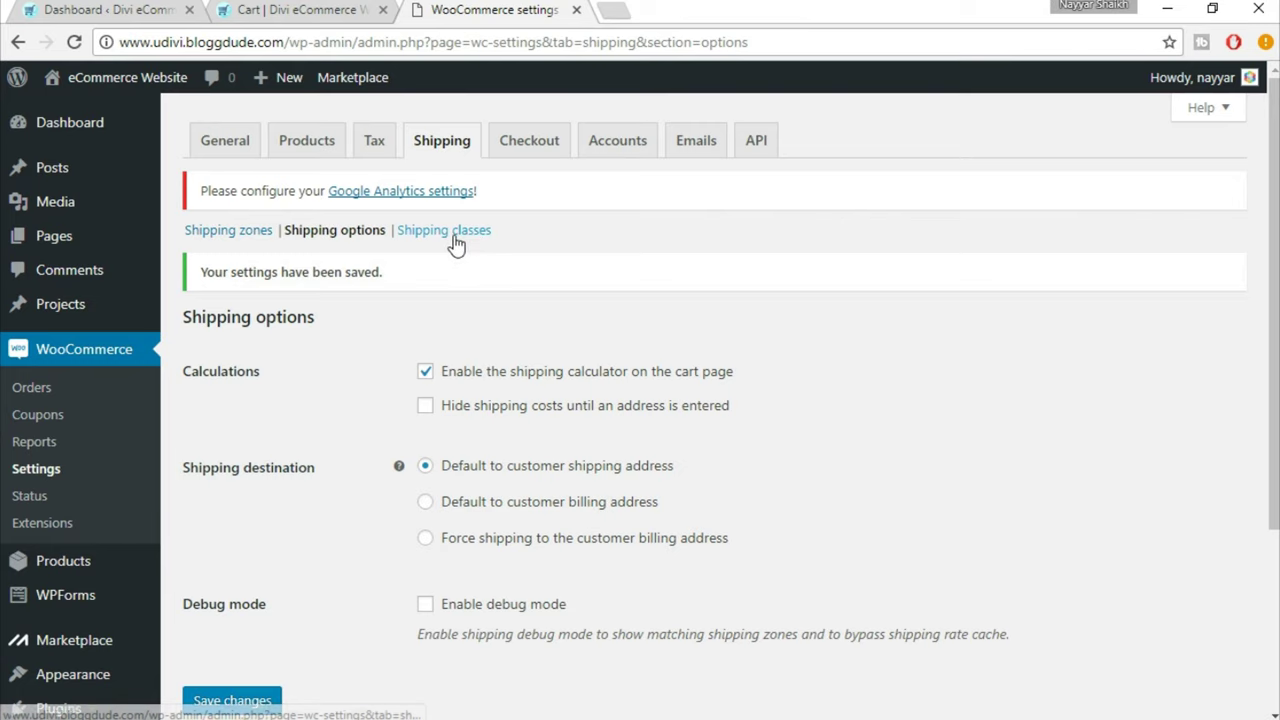
Add a shipping class named "Bulky" with the slug "bulky" to the store's shipping classes
{"action": "left_click", "coordinate": [476, 238]}
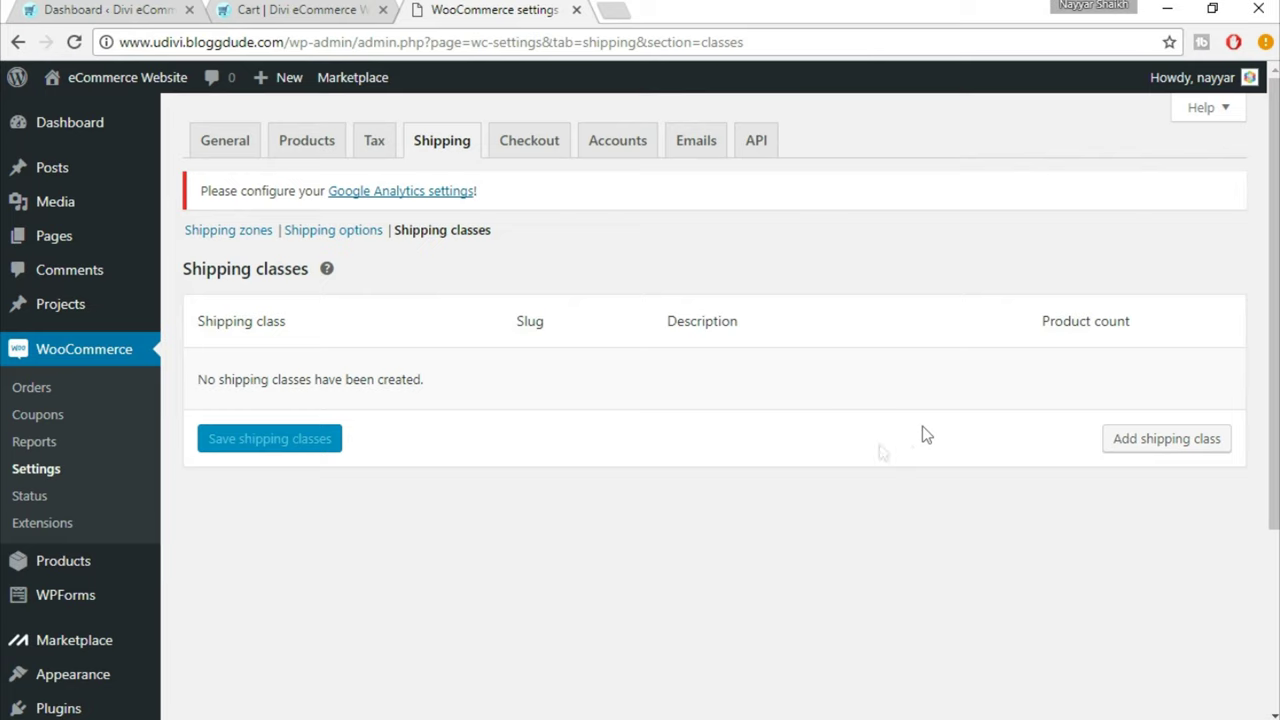
{"action": "left_click", "coordinate": [1160, 452]}
{"action": "left_click", "coordinate": [343, 386]}
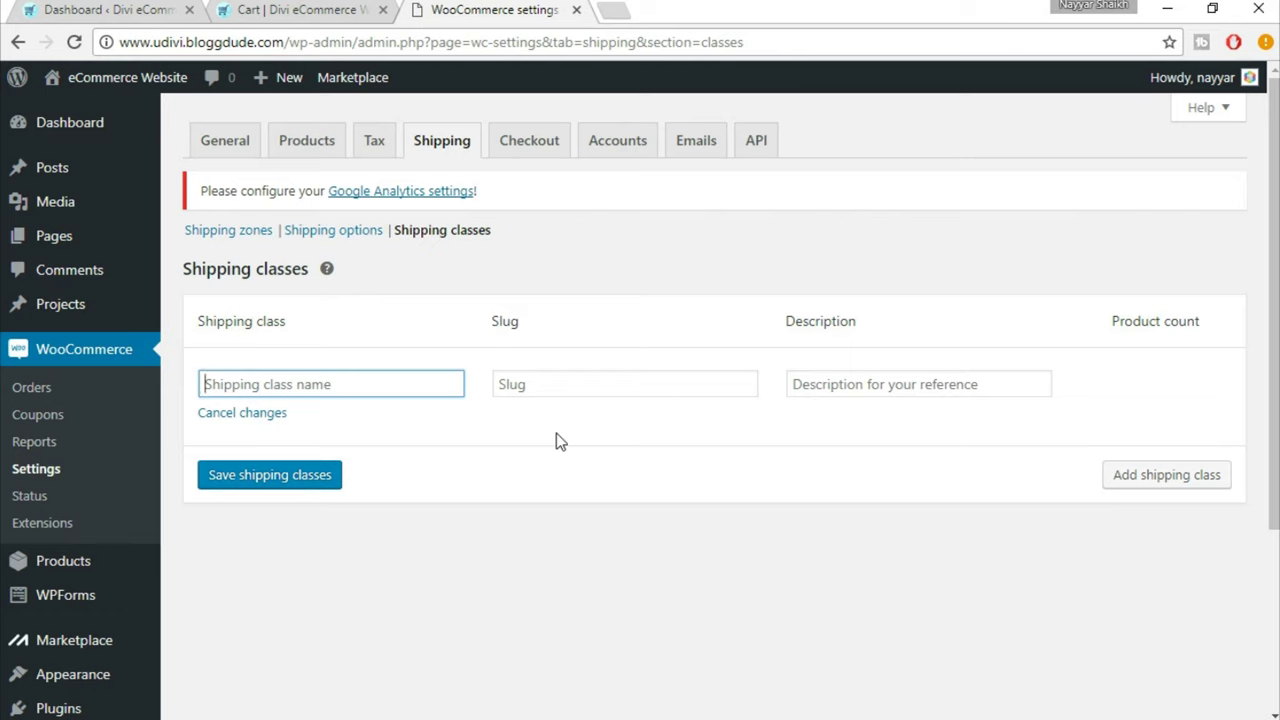
{"action": "type", "text": "Bulky"}
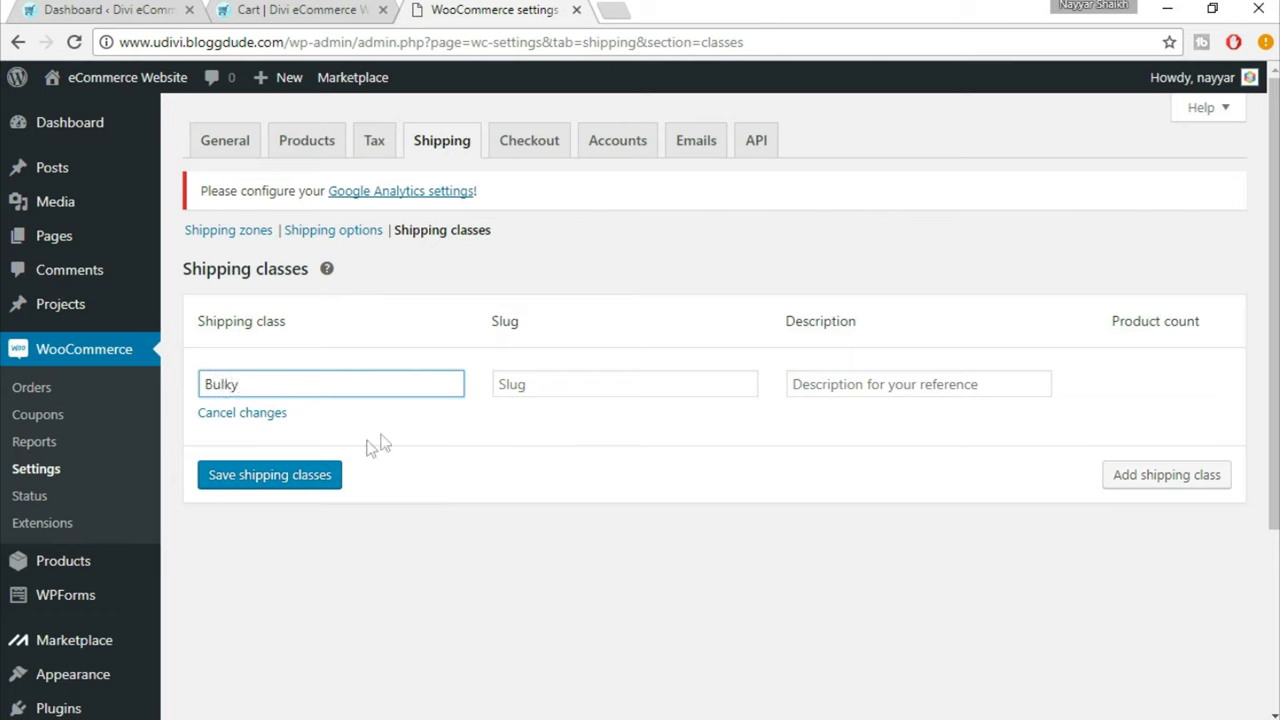
{"action": "left_click", "coordinate": [520, 391]}
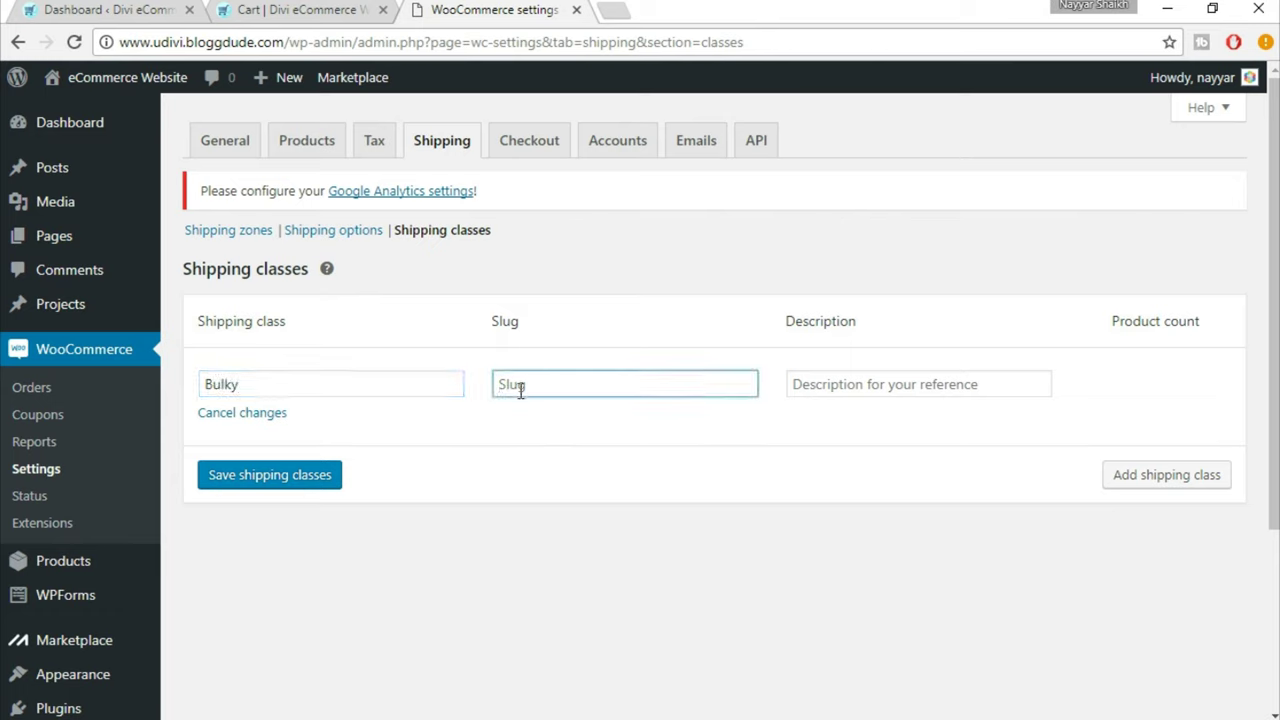
{"action": "type", "text": "bulky"}
Describe the Bulky shipping class as "Products over 50kg" and save the shipping classes
{"action": "left_click", "coordinate": [878, 383]}
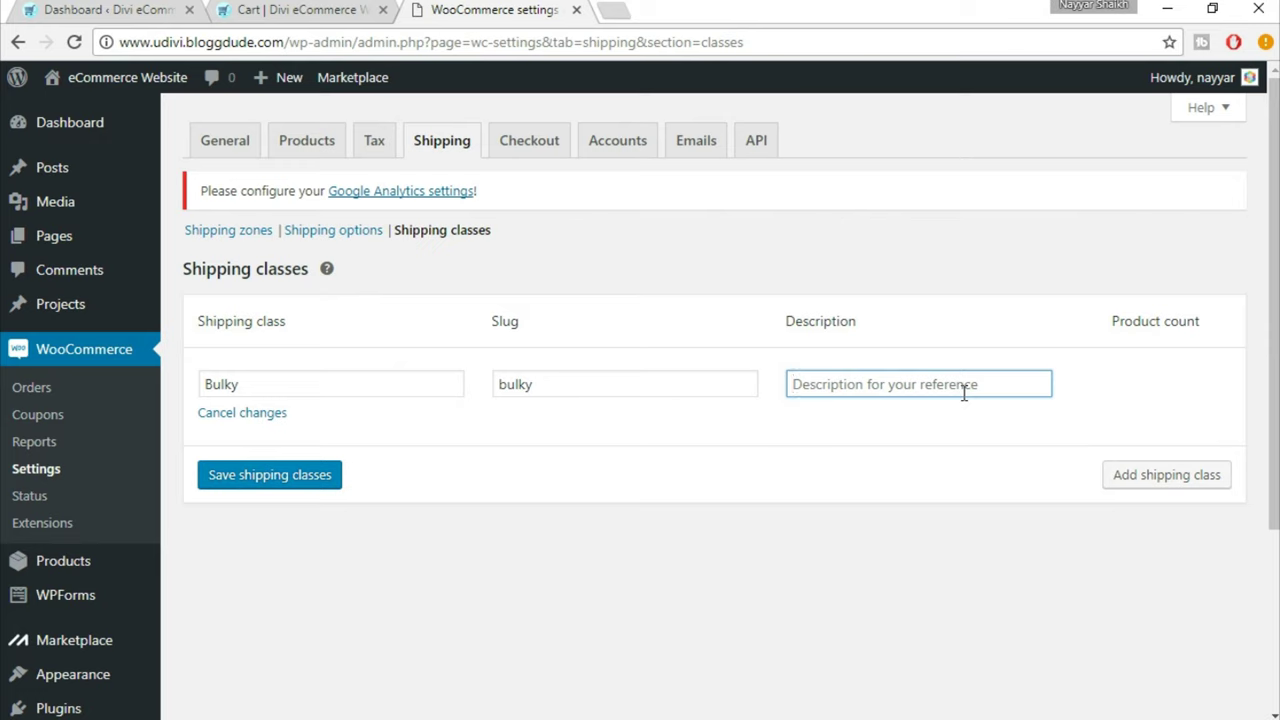
{"action": "type", "text": "Products"}
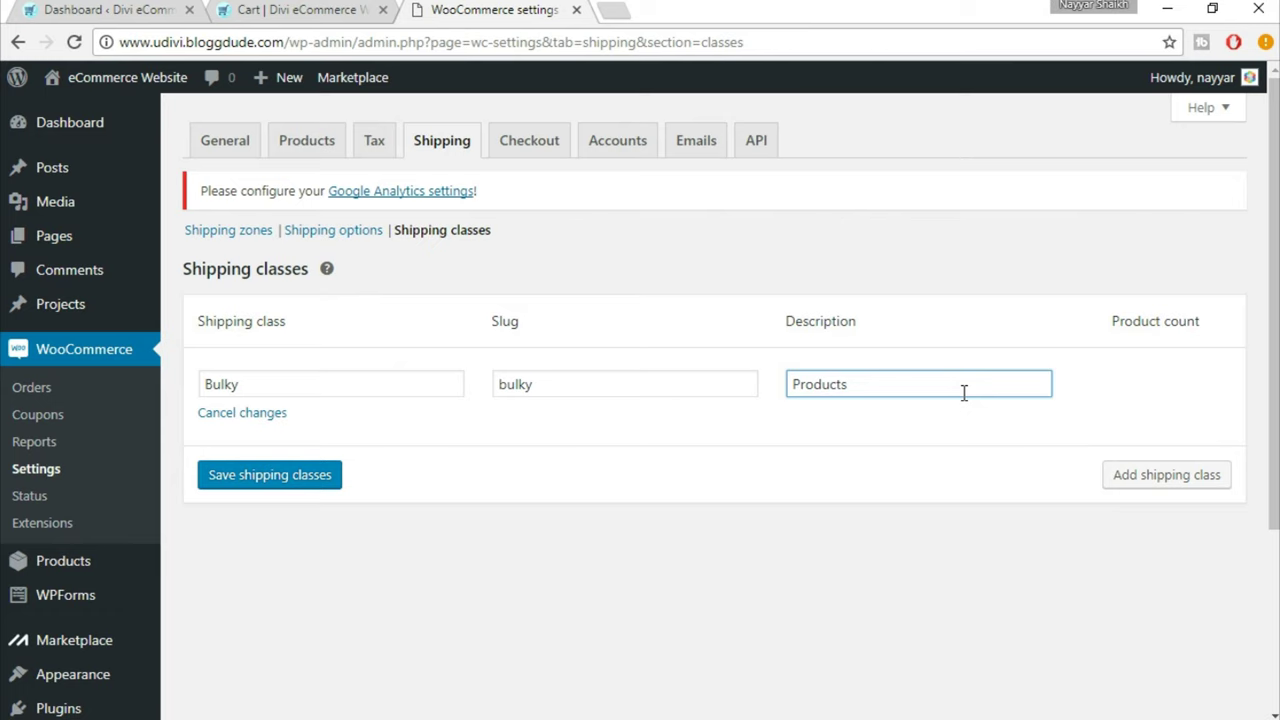
{"action": "type", "text": " over 50kg"}
{"action": "left_click", "coordinate": [283, 479]}
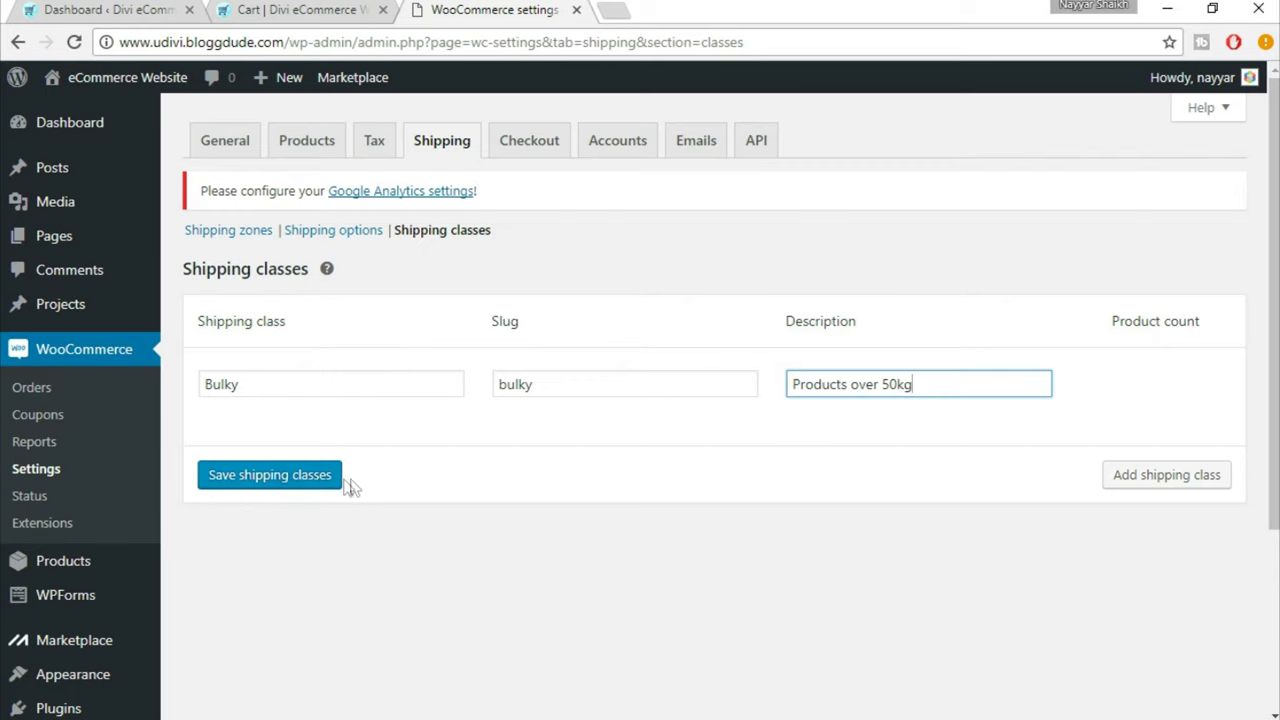
{"action": "left_click", "coordinate": [280, 482]}
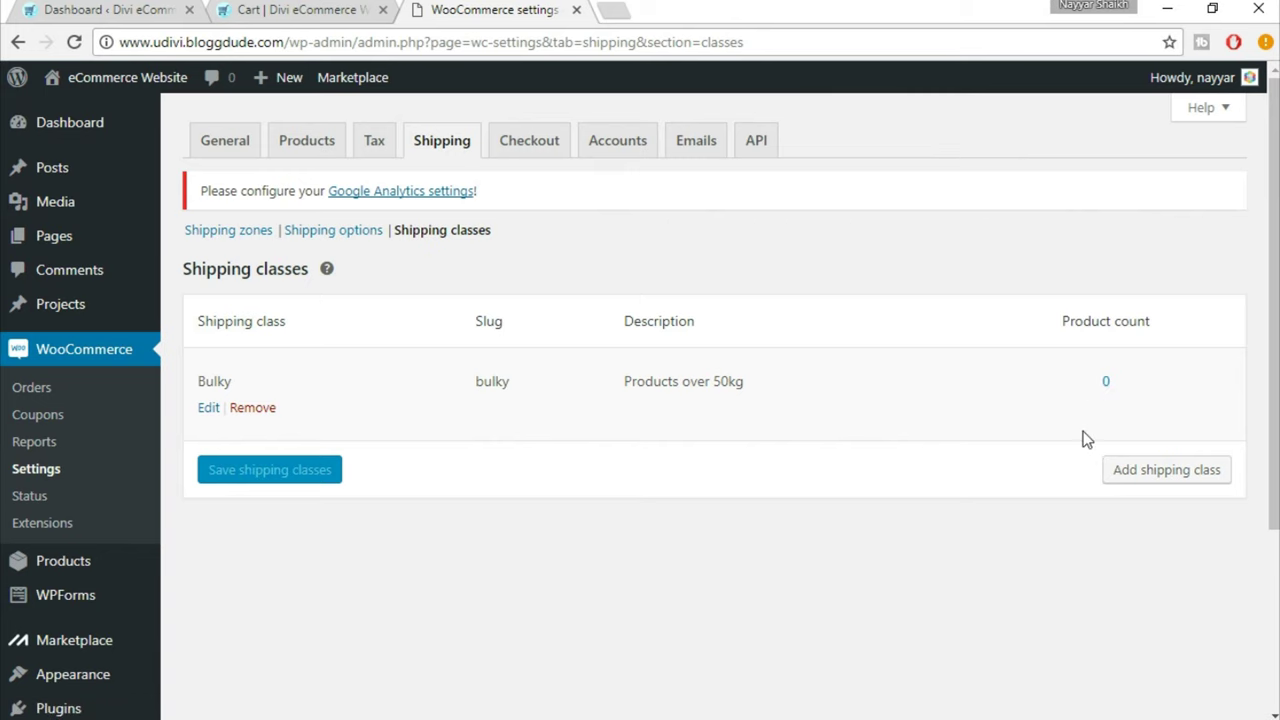
Switch to the Divi eCommerce Website admin and open its WooCommerce shipping classes
{"action": "left_click", "coordinate": [143, 5]}
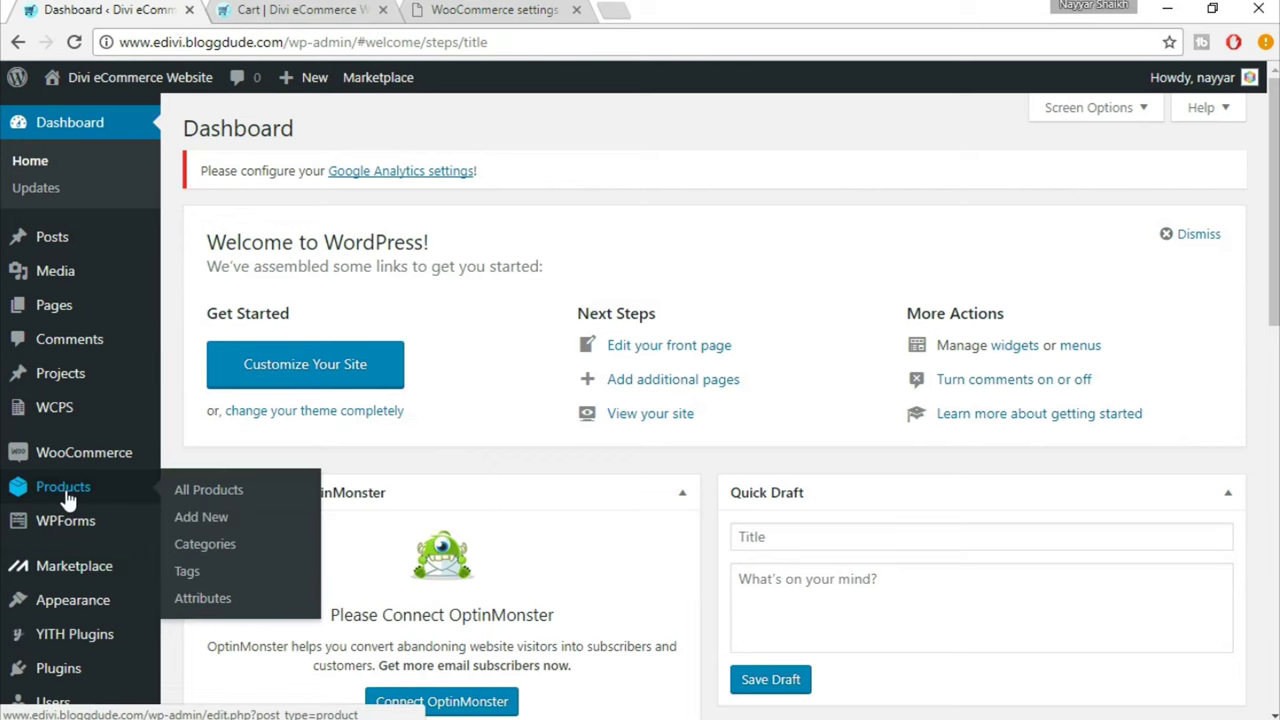
{"action": "mouse_move", "coordinate": [68, 466]}
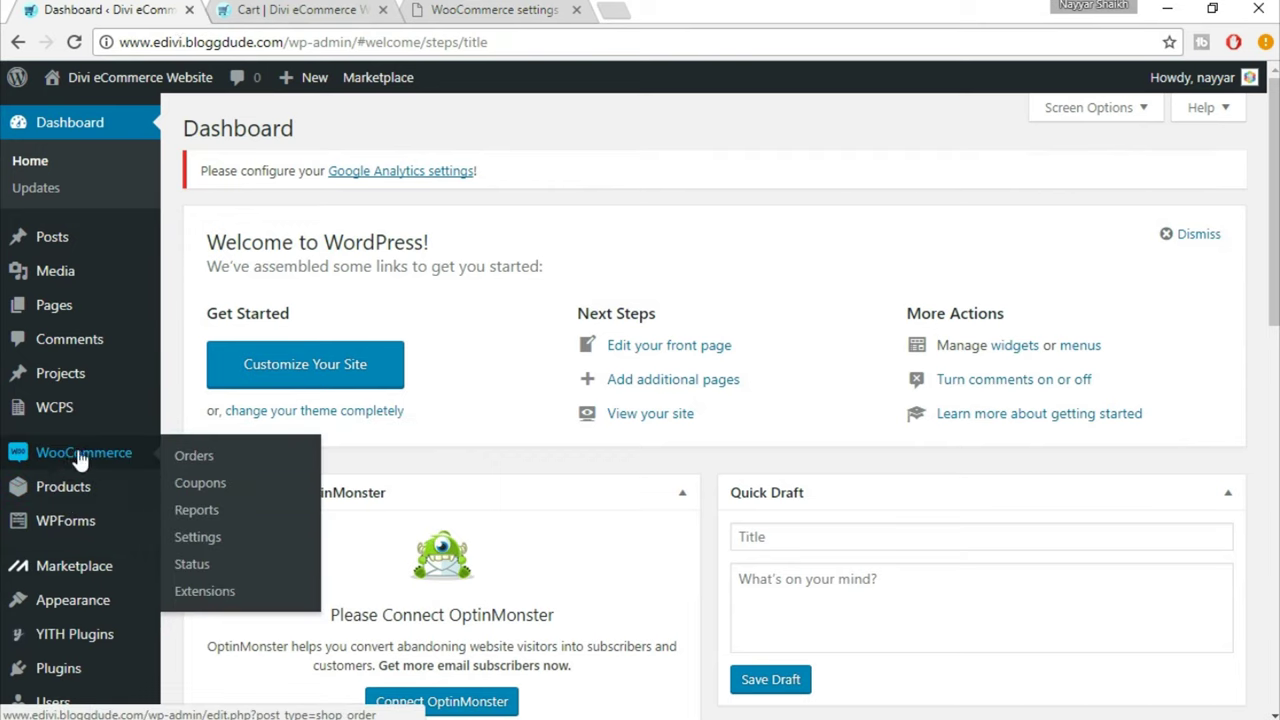
{"action": "left_click", "coordinate": [200, 538]}
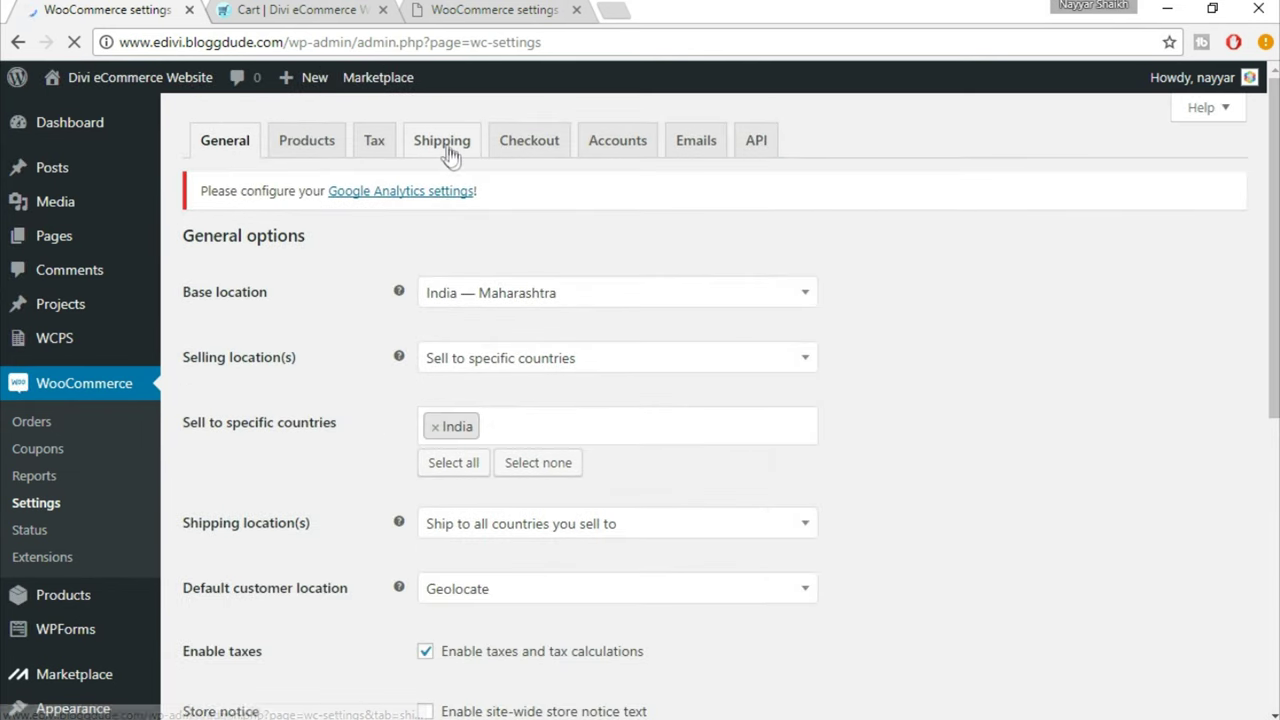
{"action": "left_click", "coordinate": [448, 152]}
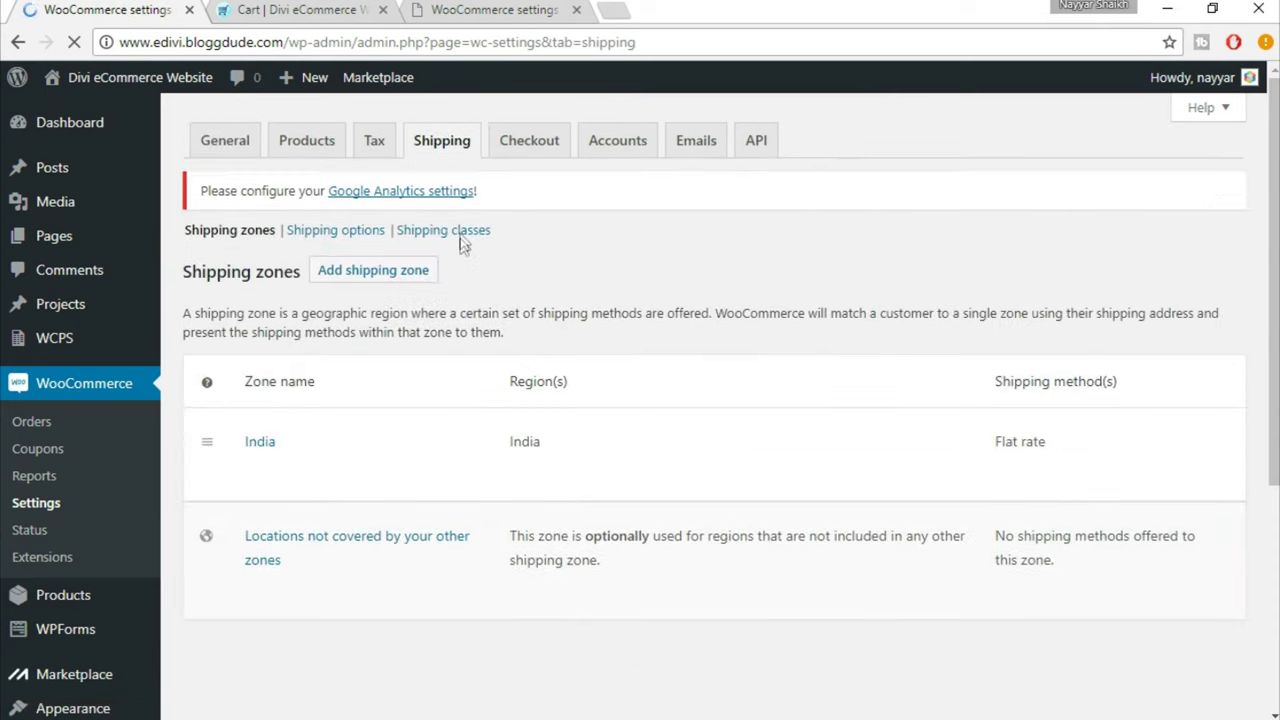
{"action": "left_click", "coordinate": [463, 231]}
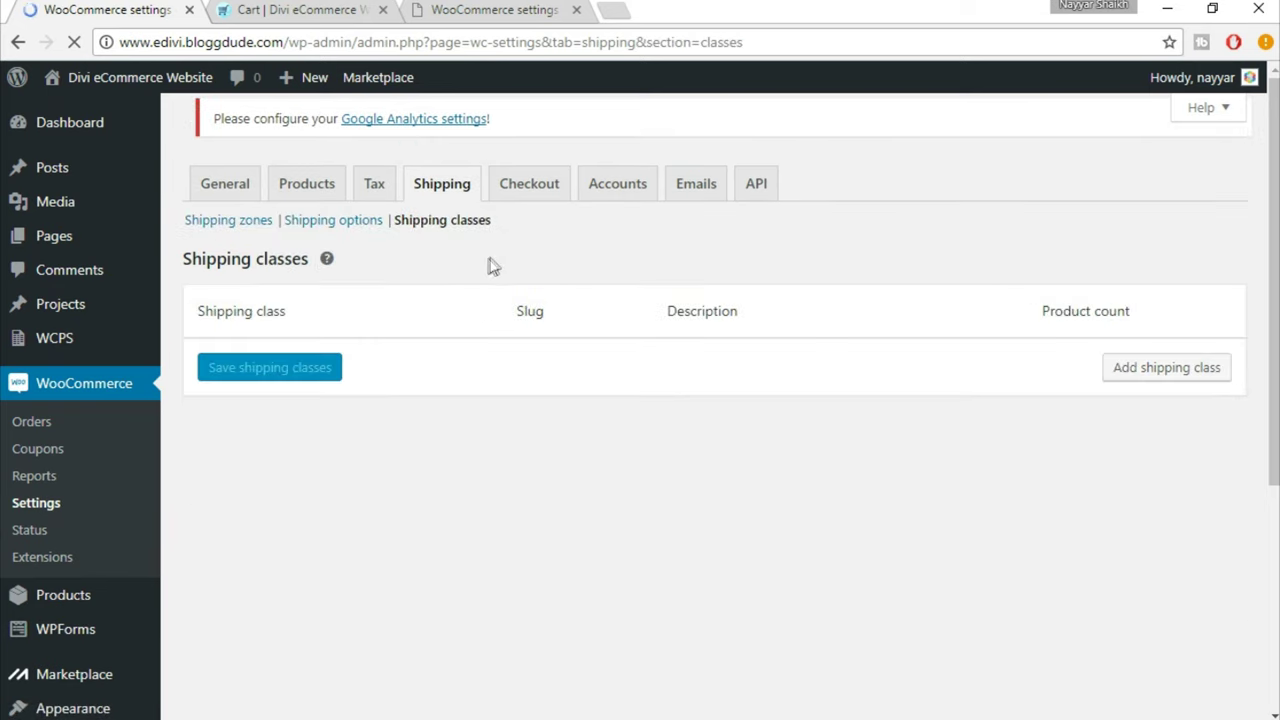
Examine the description of this site's Bulky shipping class and list the products assigned to it
{"action": "mouse_move", "coordinate": [243, 409]}
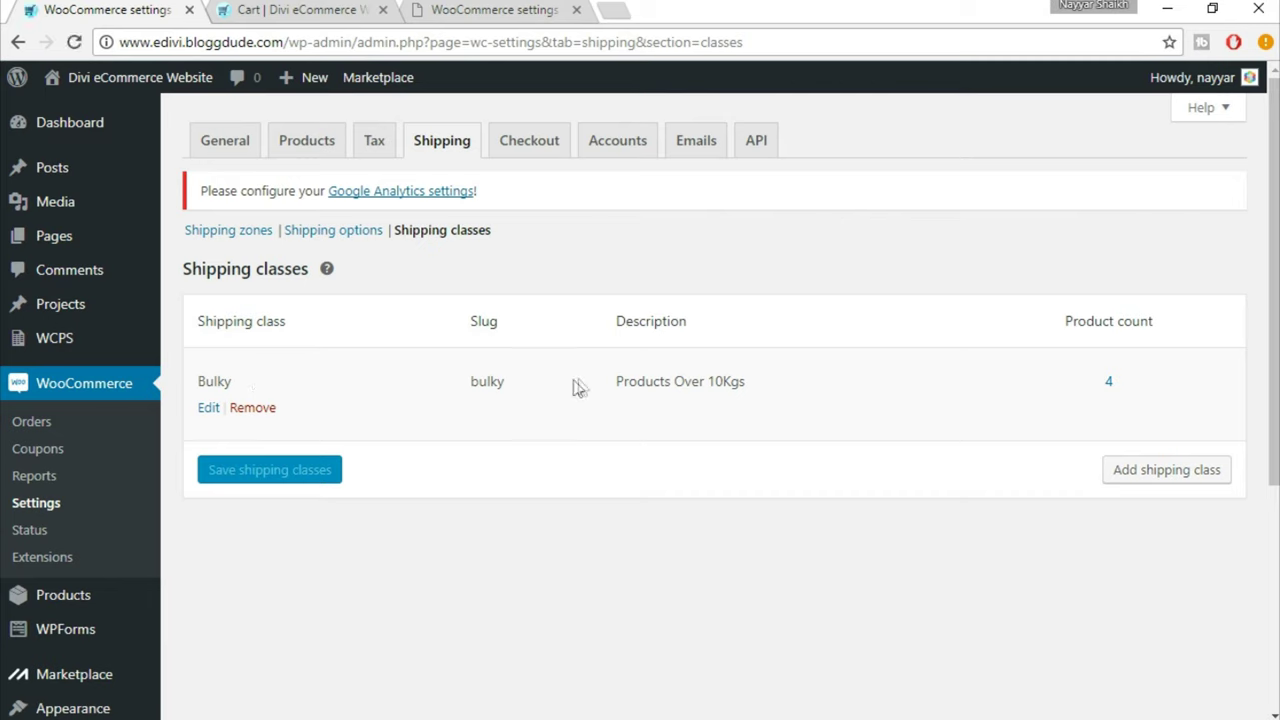
{"action": "left_click_drag", "start_coordinate": [622, 380], "coordinate": [766, 383]}
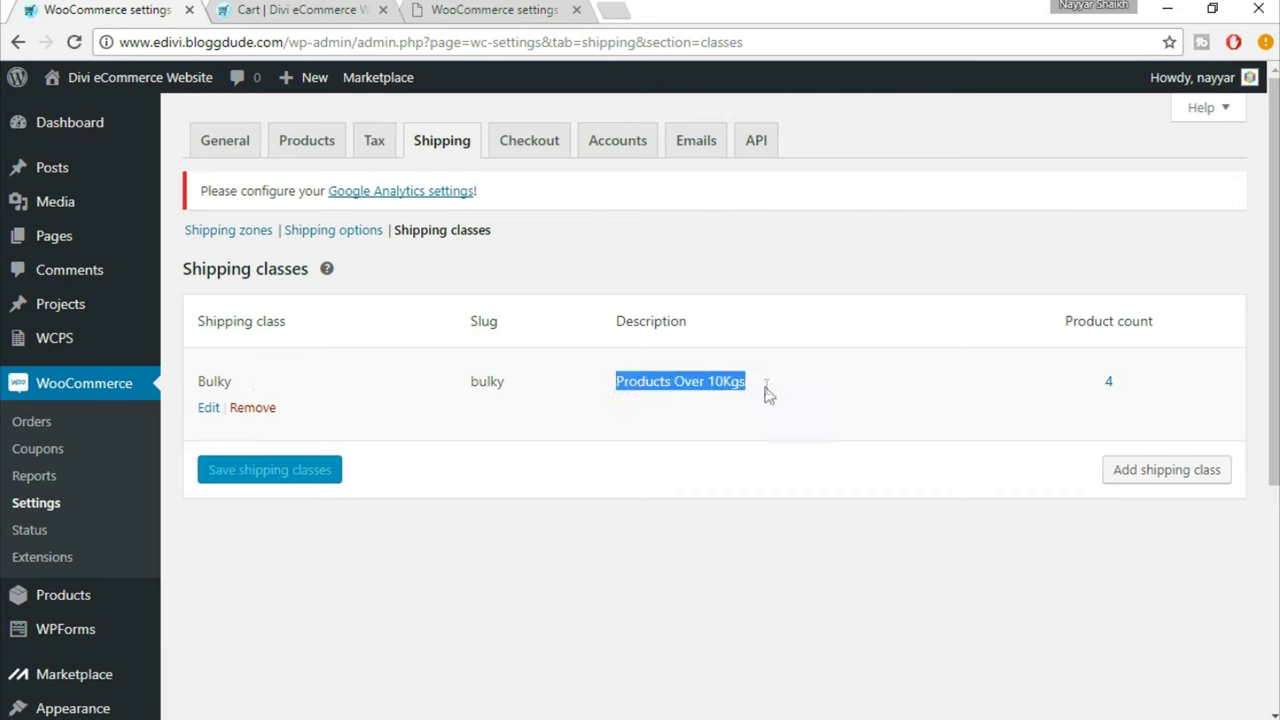
{"action": "left_click", "coordinate": [751, 395]}
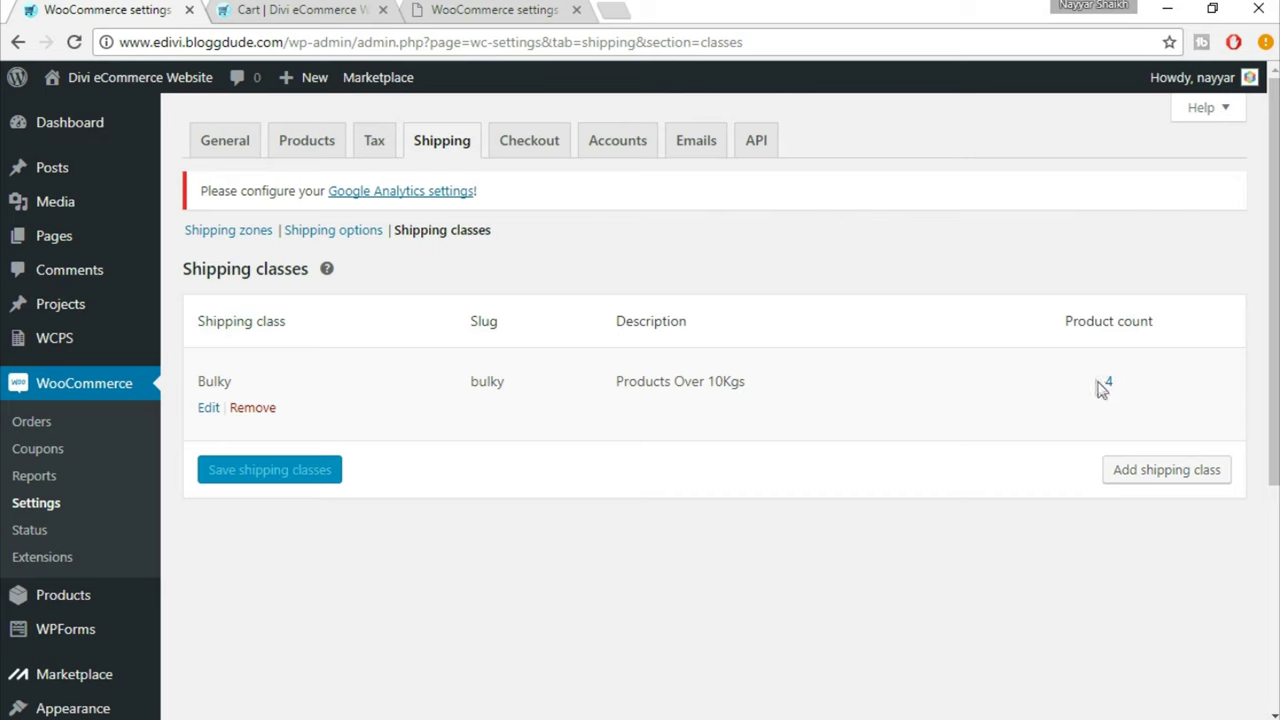
{"action": "left_click", "coordinate": [1109, 385]}
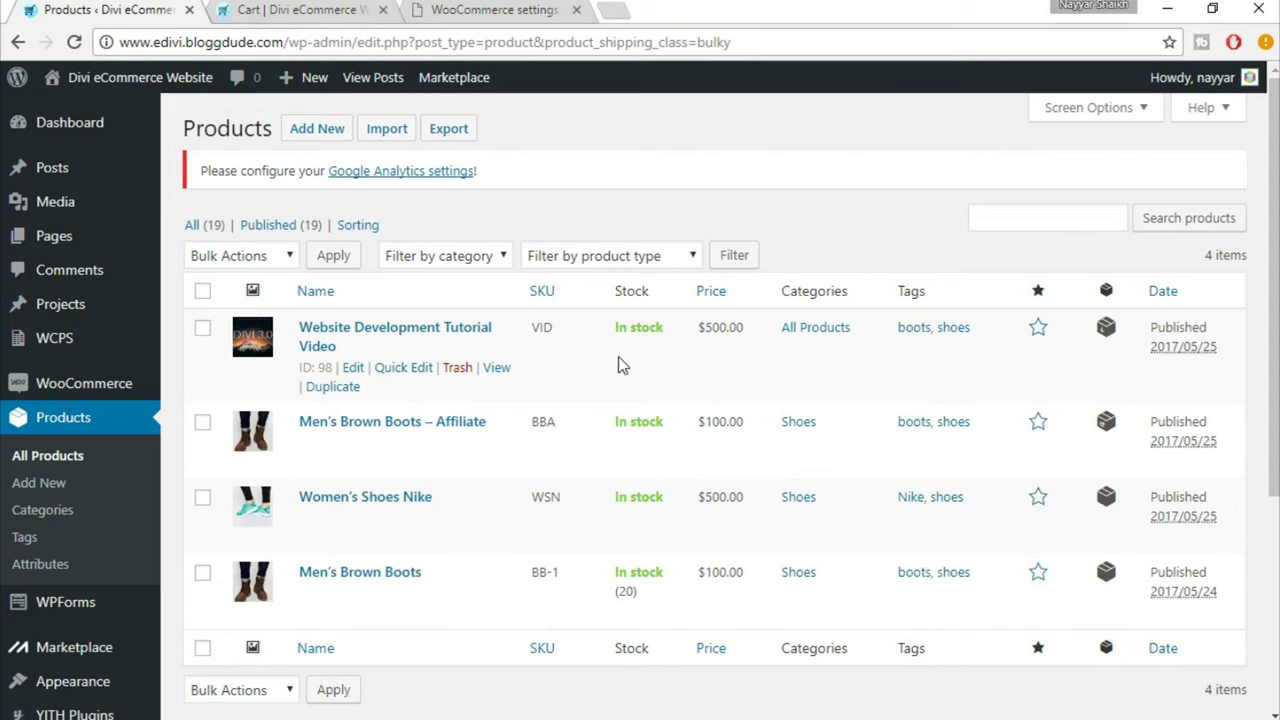
Return to the eCommerce Website store's shipping settings and open the India zone's Flat rate method for editing
{"action": "left_click", "coordinate": [511, 9]}
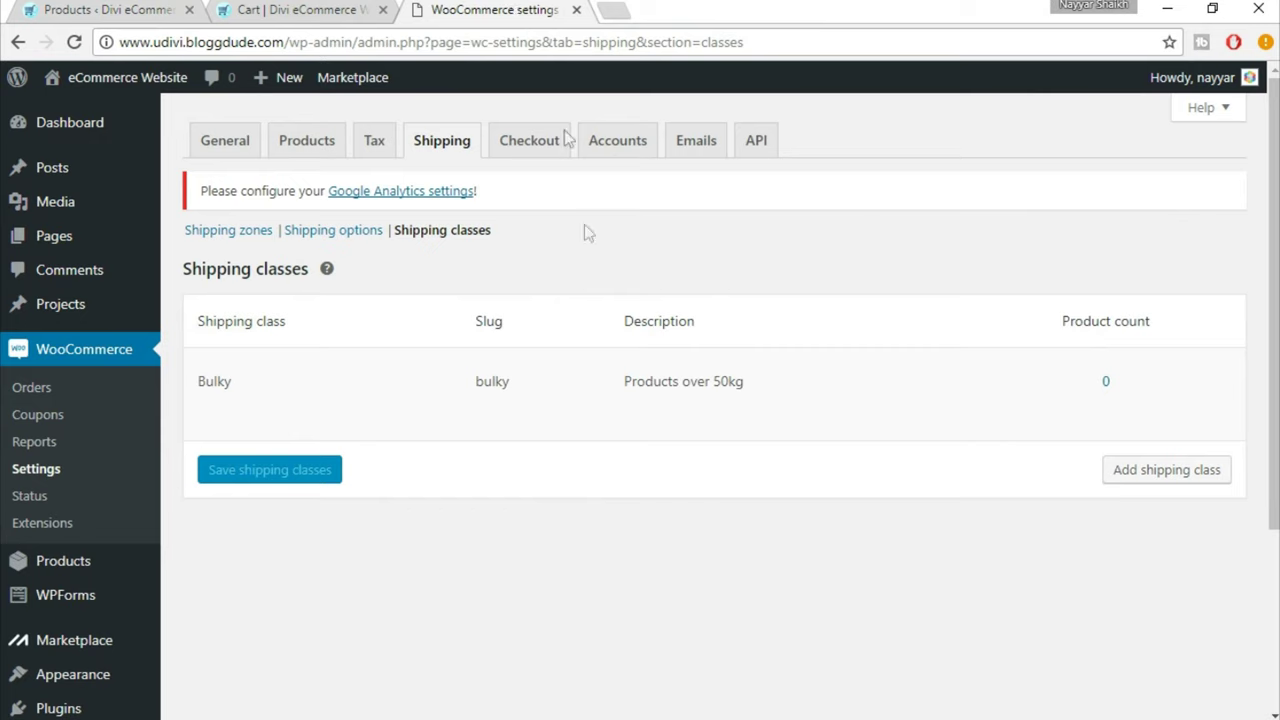
{"action": "left_click", "coordinate": [250, 232]}
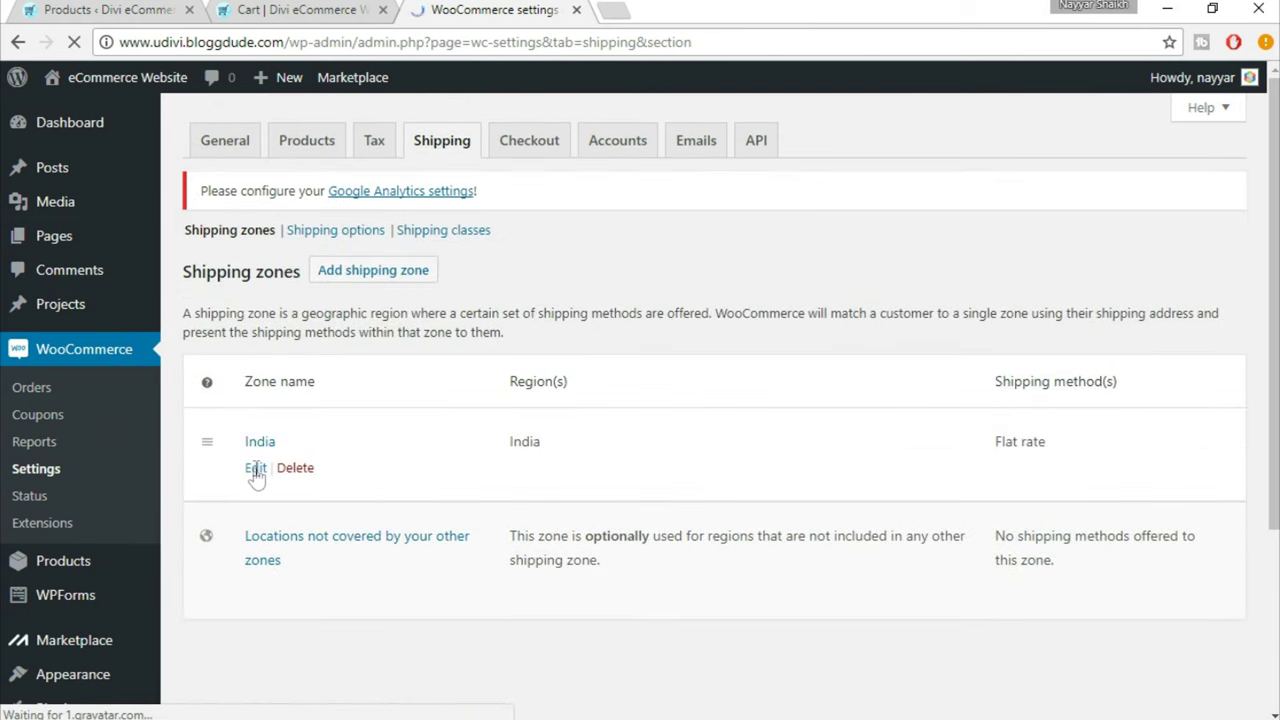
{"action": "left_click", "coordinate": [257, 469]}
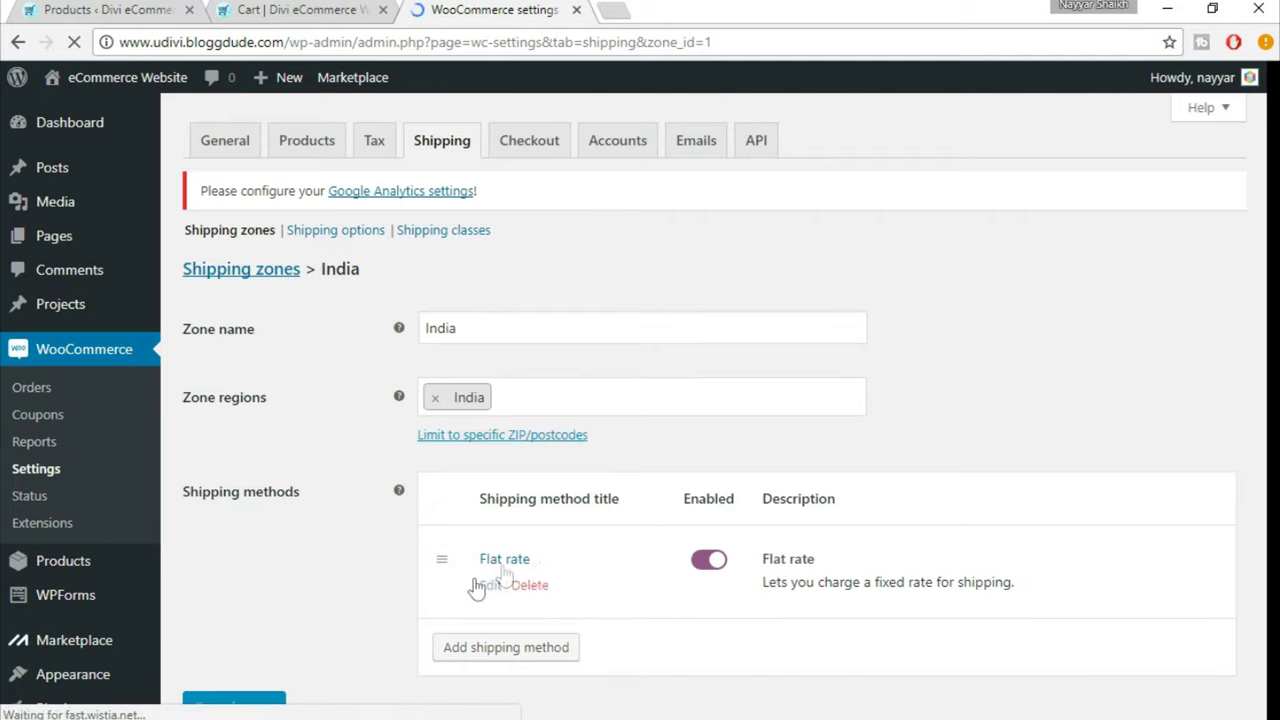
{"action": "scroll", "coordinate": [489, 563], "scroll_direction": "down", "scroll_amount": 2}
{"action": "mouse_move", "coordinate": [488, 392]}
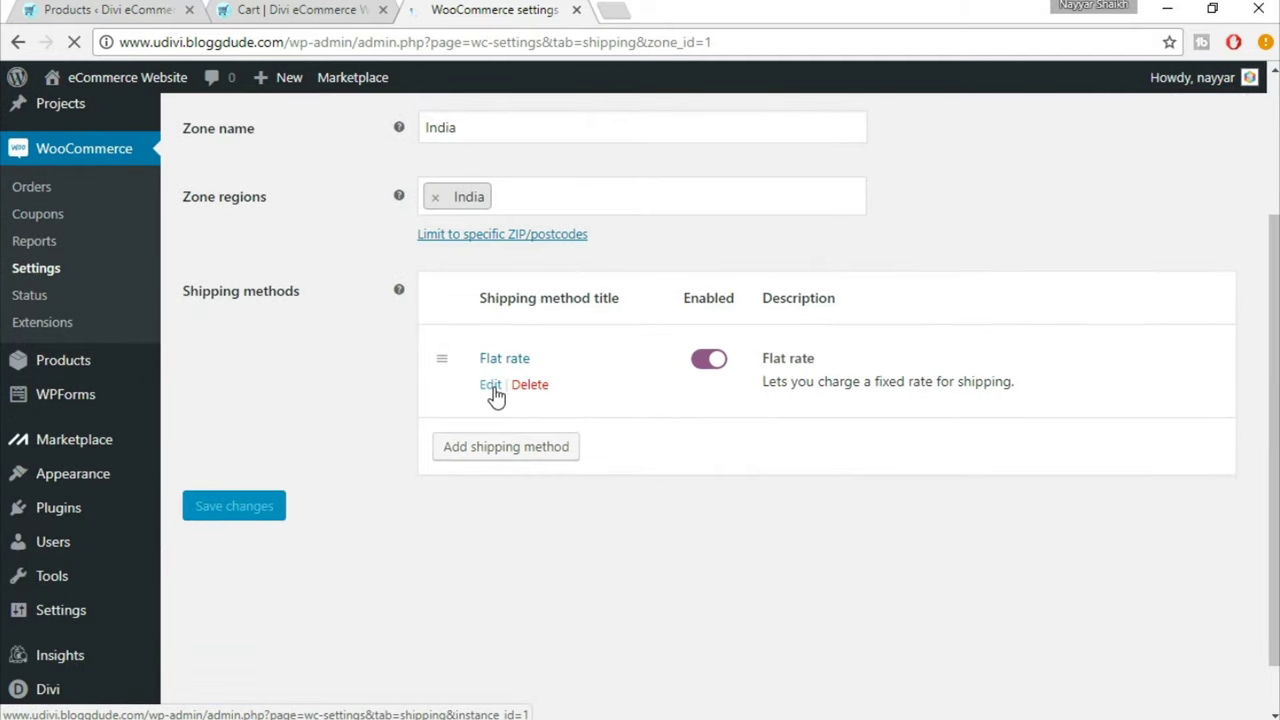
{"action": "left_click", "coordinate": [491, 388]}
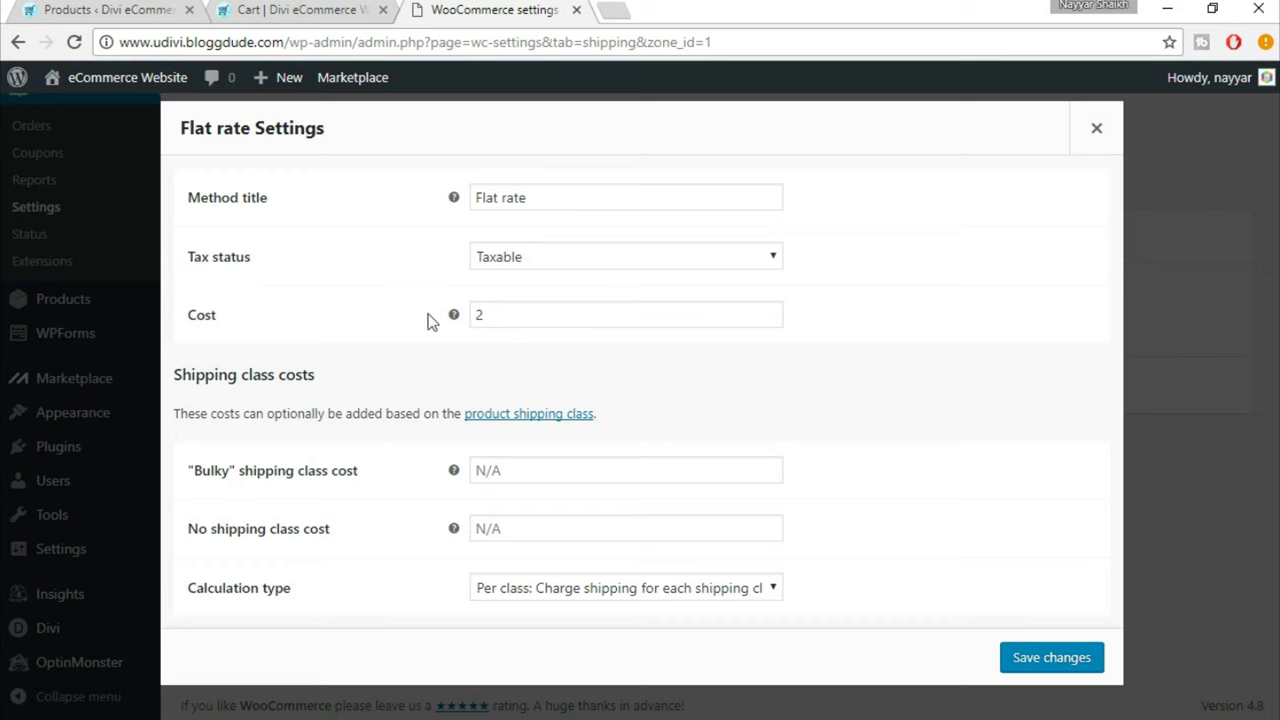
Set the Flat rate cost to the per-item formula "[qty] * 2"
{"action": "left_click_drag", "start_coordinate": [516, 314], "coordinate": [477, 314]}
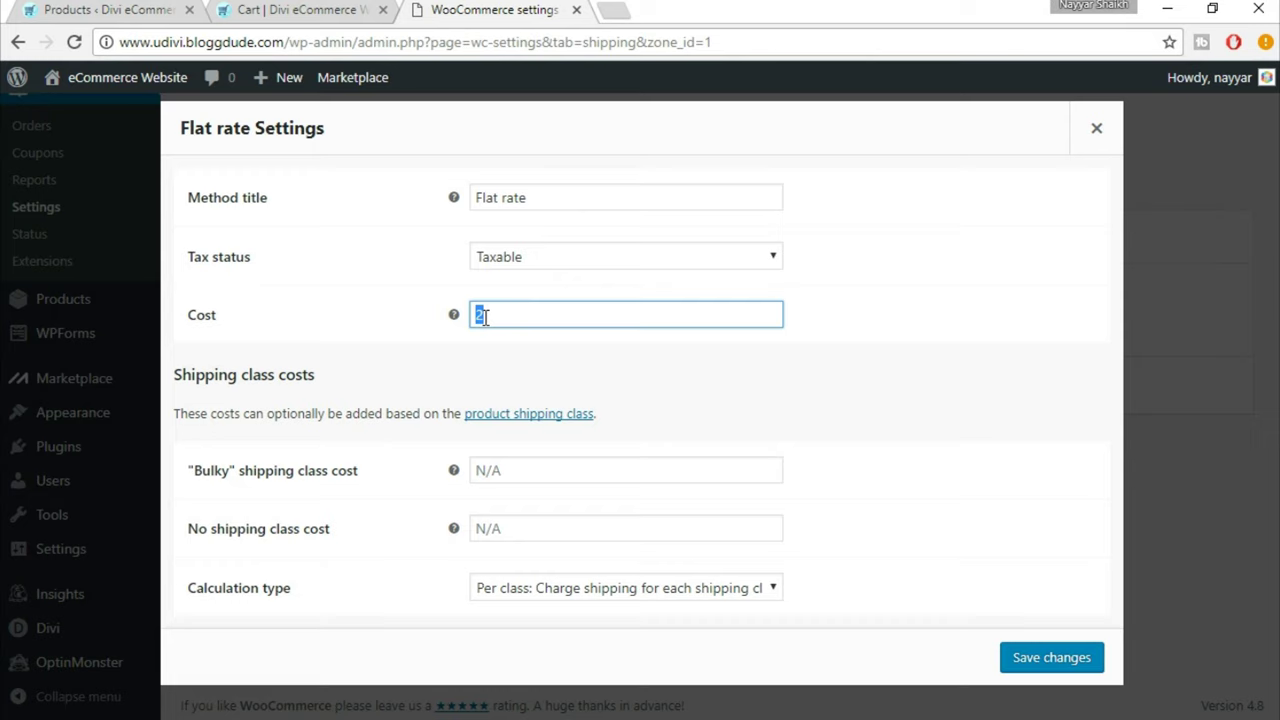
{"action": "key", "text": "BackSpace"}
{"action": "type", "text": "[qty] * 2"}
{"action": "left_click_drag", "start_coordinate": [551, 311], "coordinate": [472, 312]}
{"action": "left_click", "coordinate": [541, 337]}
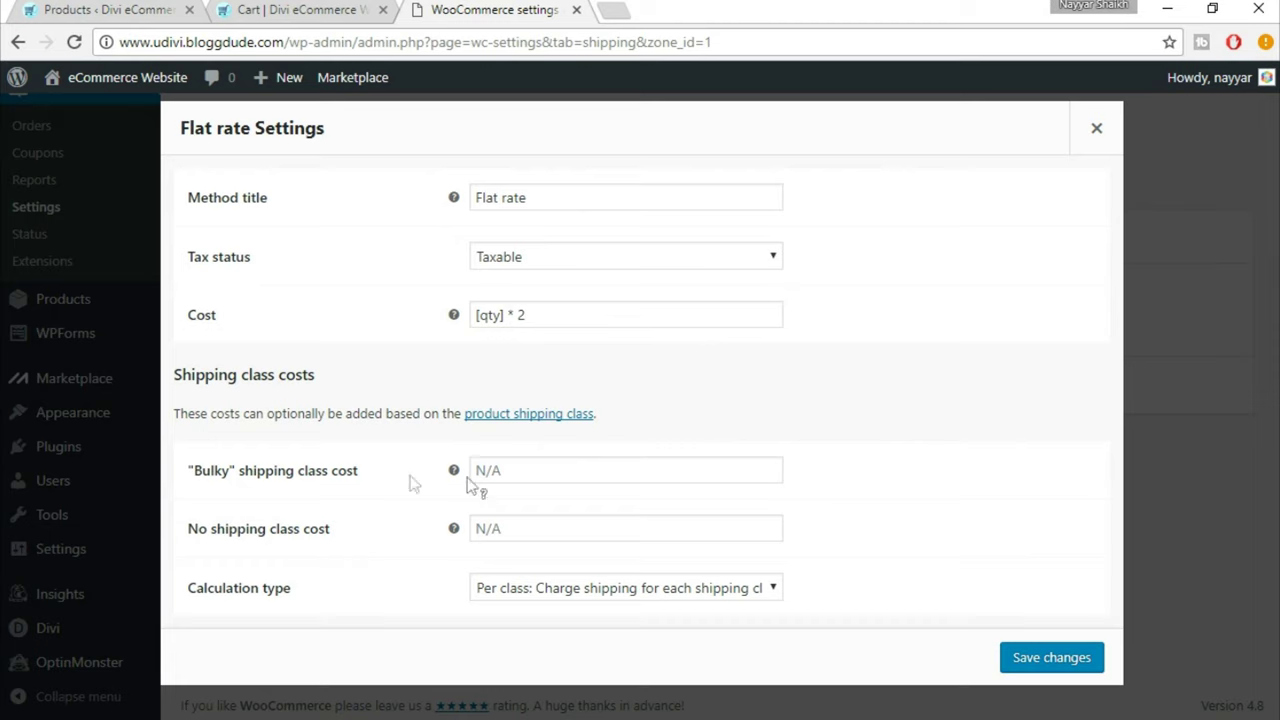
Set the "Bulky" shipping class cost to "[qty] * 5" and save the Flat rate settings
{"action": "left_click", "coordinate": [510, 472]}
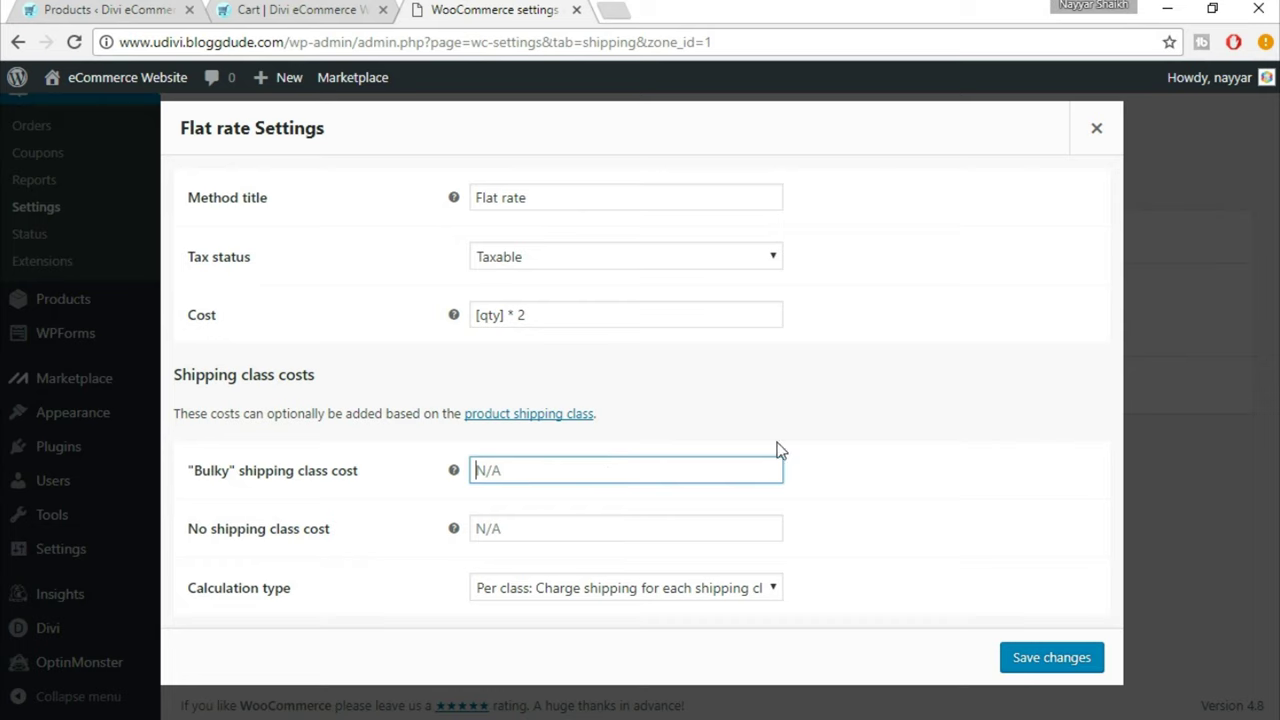
{"action": "type", "text": "[qty] * 5"}
{"action": "left_click", "coordinate": [1038, 665]}
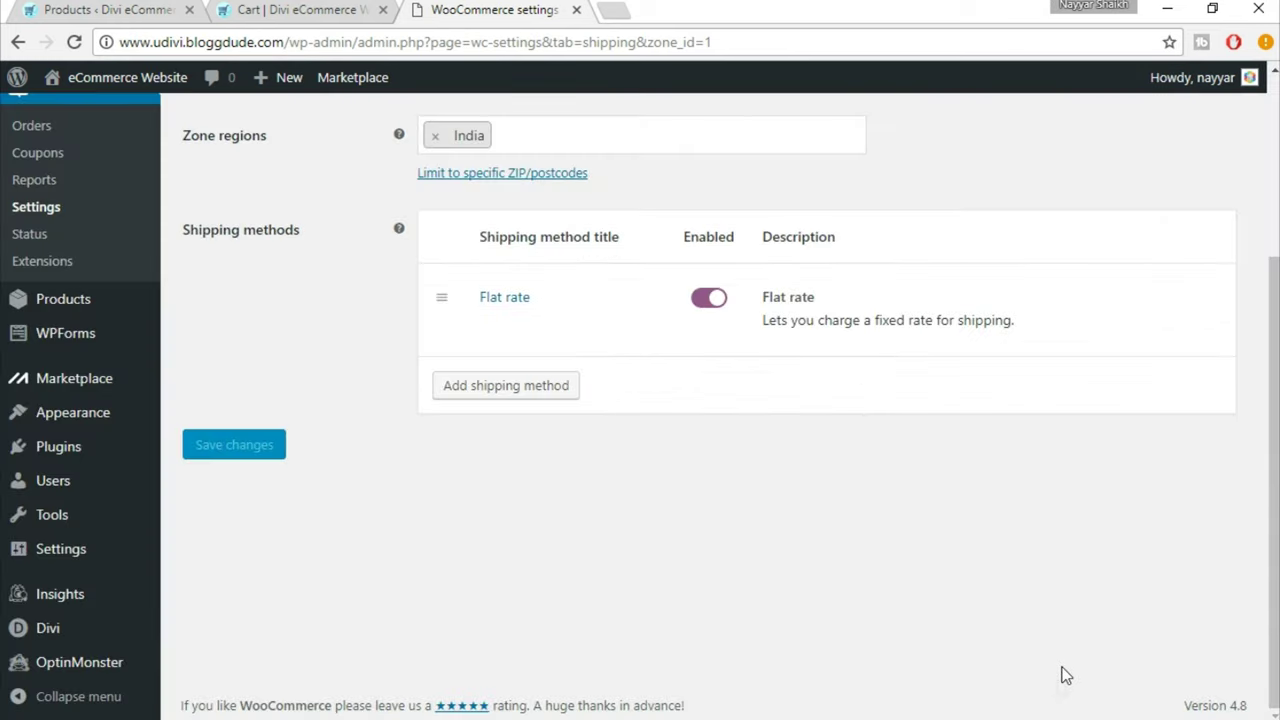
{"action": "scroll", "coordinate": [1060, 688], "scroll_direction": "up", "scroll_amount": 5}
{"action": "scroll", "coordinate": [1060, 688], "scroll_direction": "down", "scroll_amount": 3}
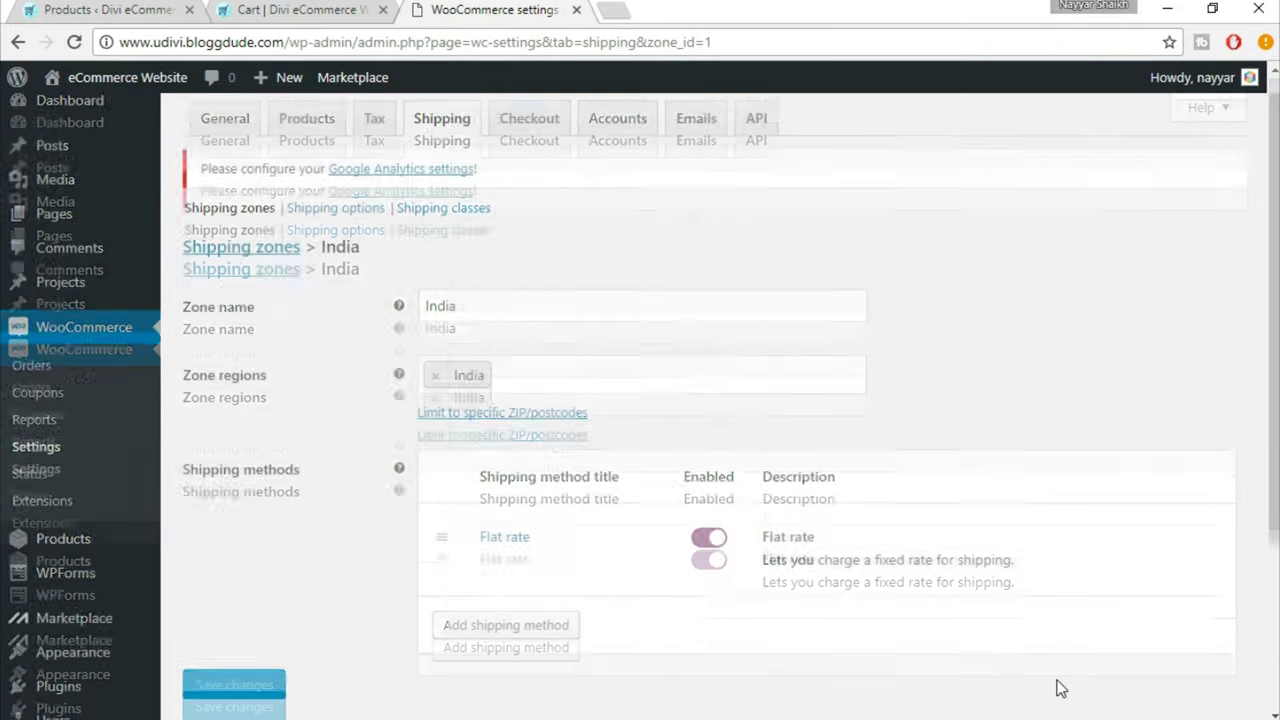
{"action": "scroll", "coordinate": [1060, 688], "scroll_direction": "up", "scroll_amount": 2}
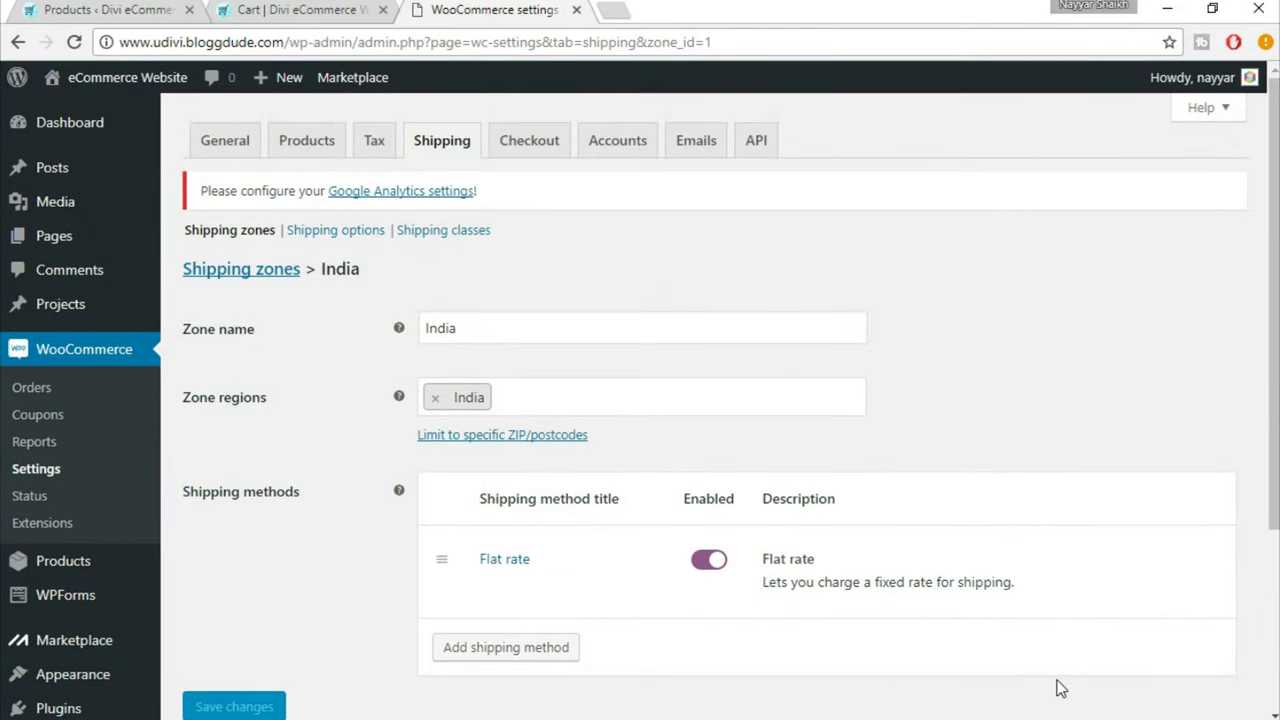